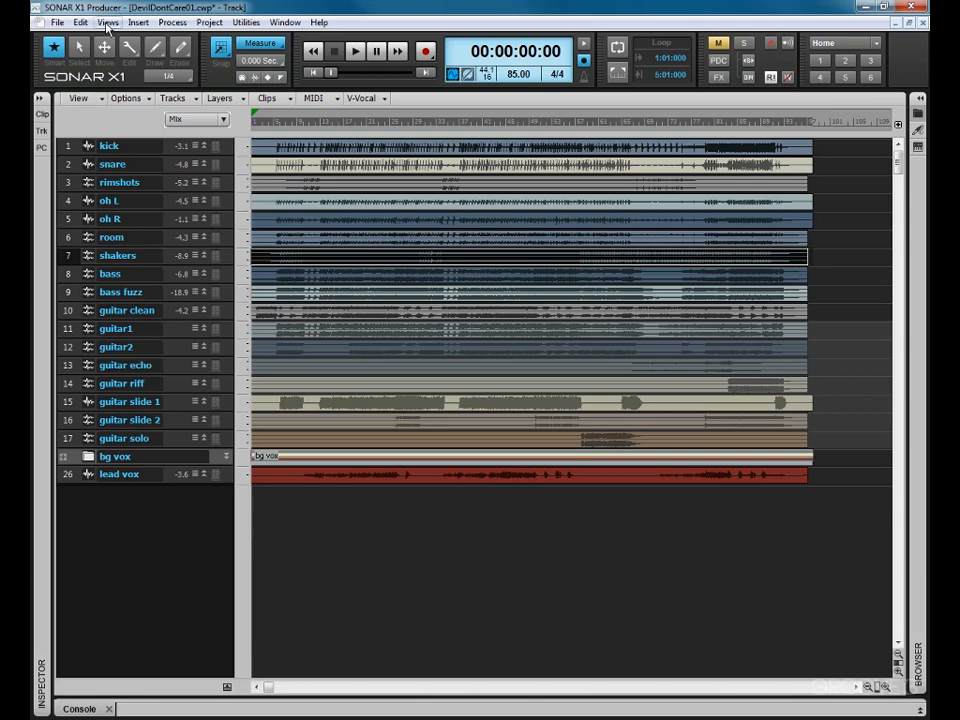
Open the Console view and enlarge its dock upward until it fills the whole area below the control bar.
click(107, 22)
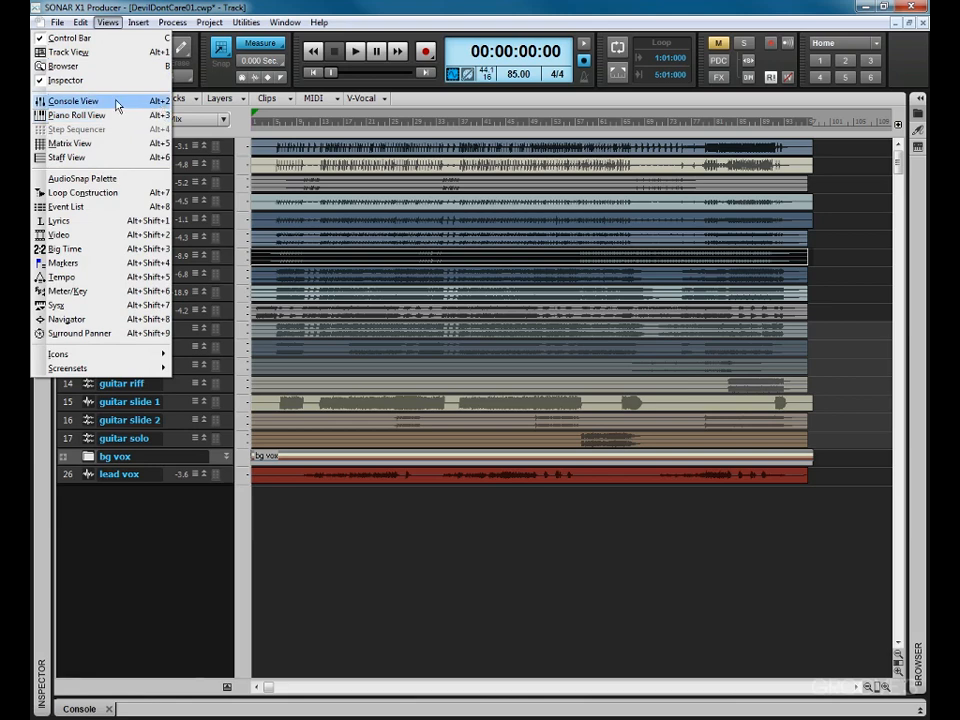
click(66, 104)
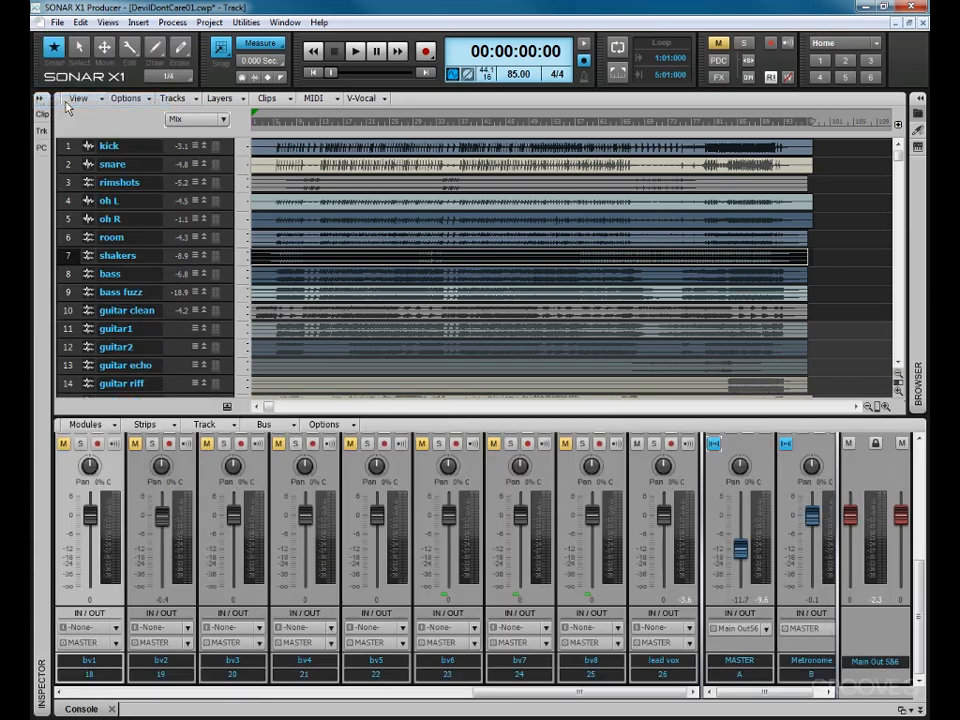
drag(393, 414, 403, 84)
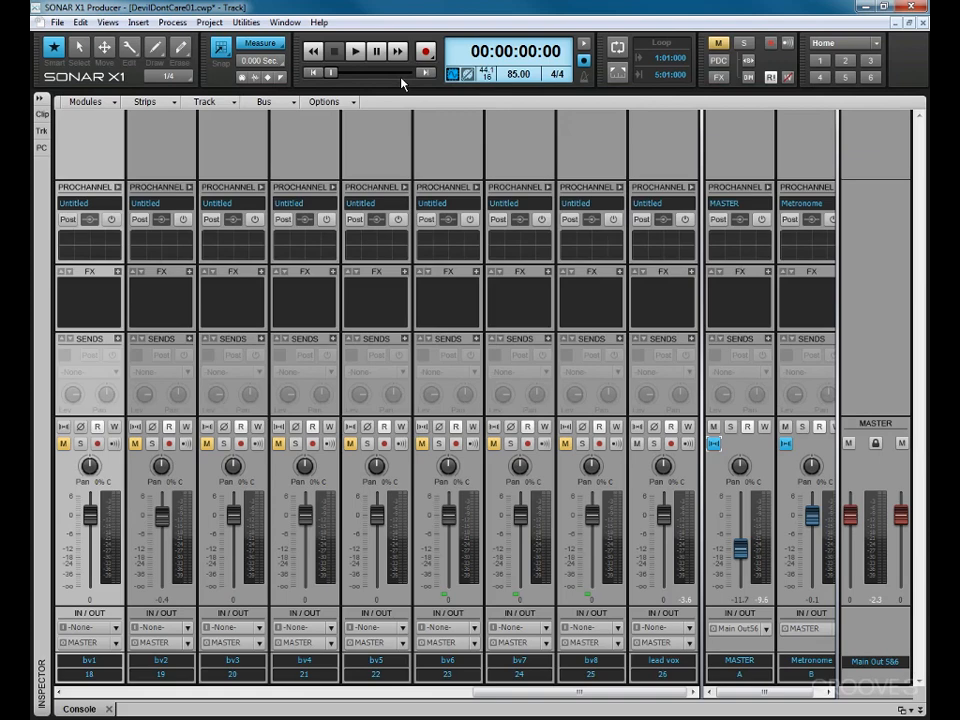
Toggle the docked console off and on several times to switch between the track view and the full-height mixer.
key(d)
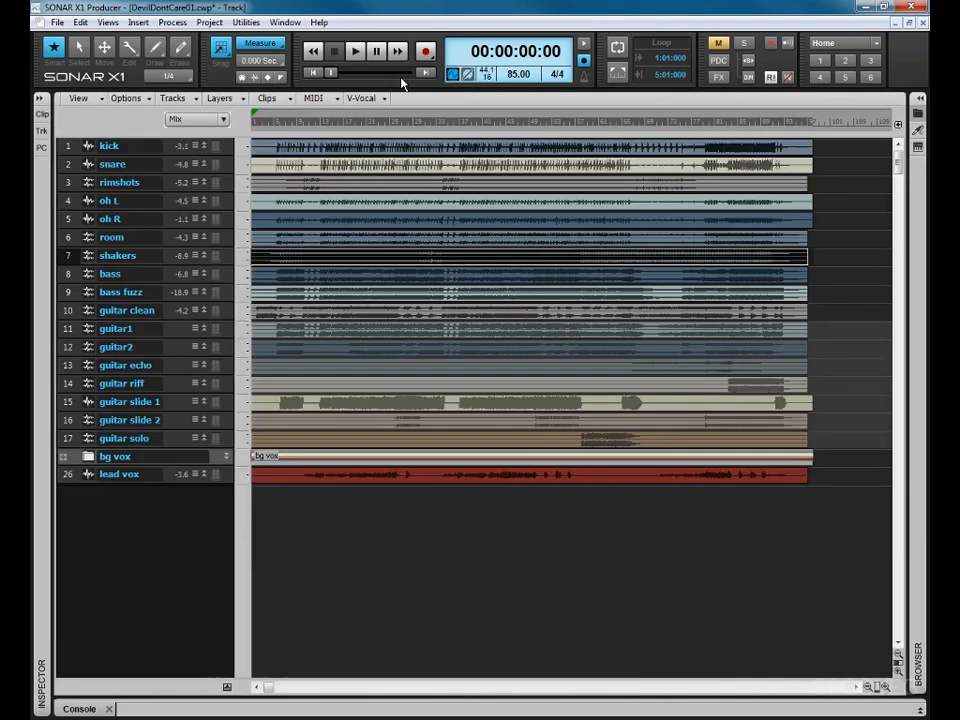
key(d)
key(d)
key(d)
key(d)
key(d)
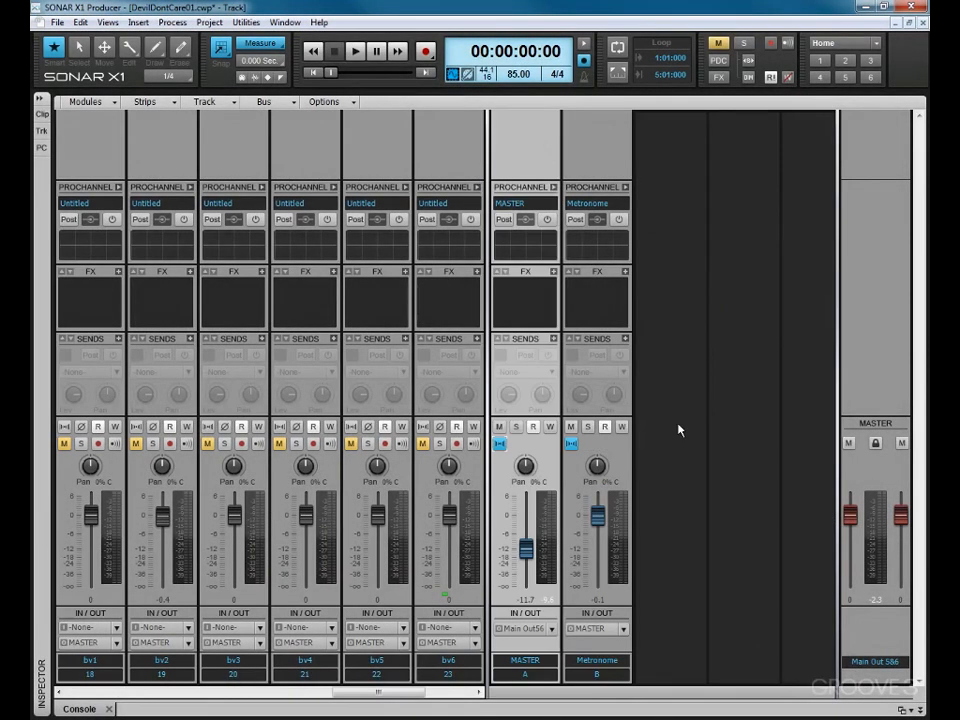
Insert a new stereo bus in the console's bus section and name it DRUMS.
right_click(682, 316)
click(692, 321)
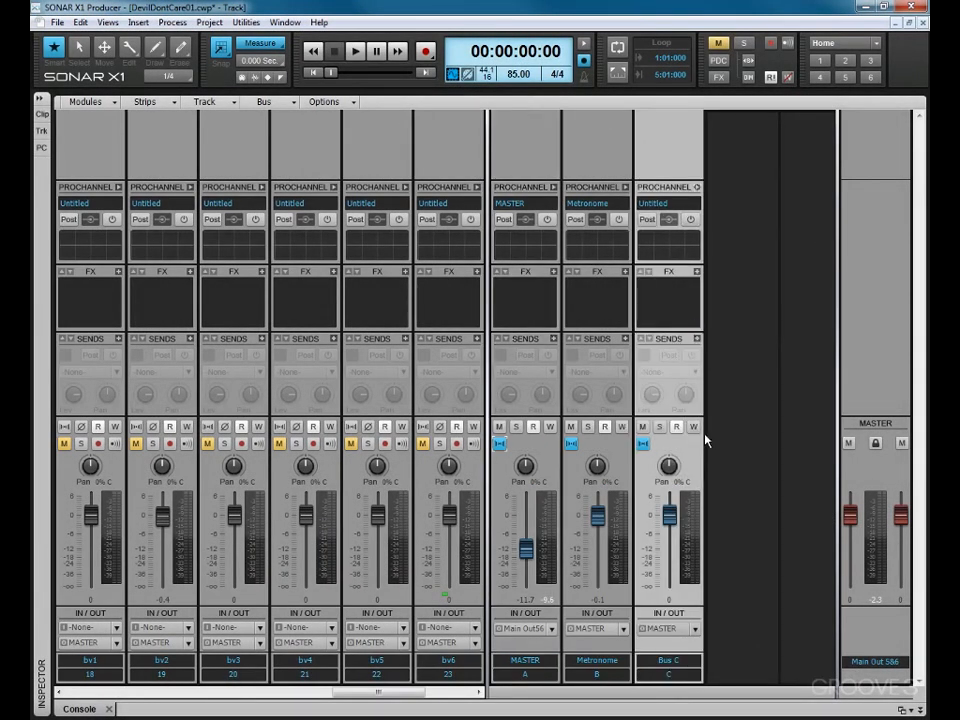
double_click(670, 660)
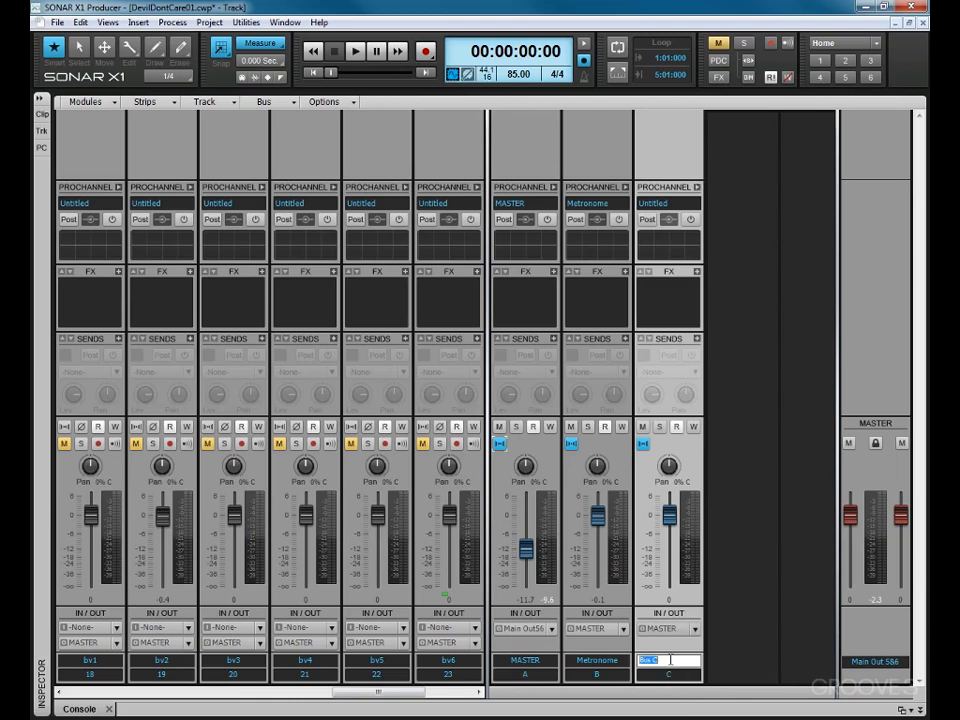
text(DRUMS)
key(Return)
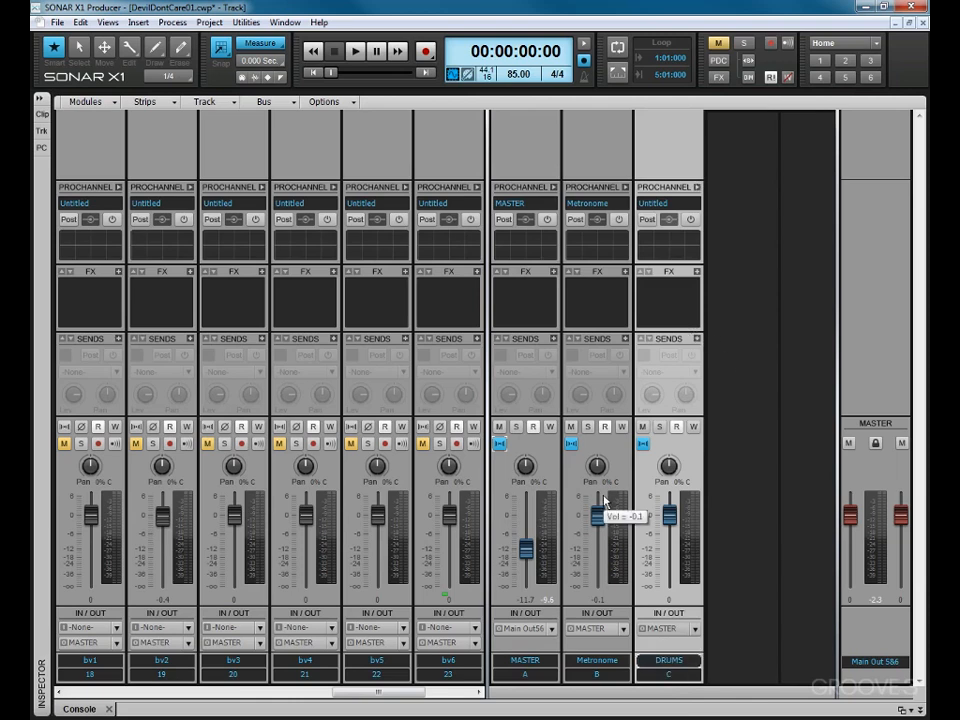
Show an enlarged bus pane in the track view and reorder the buses as DRUMS, Metronome, MASTER.
key(d)
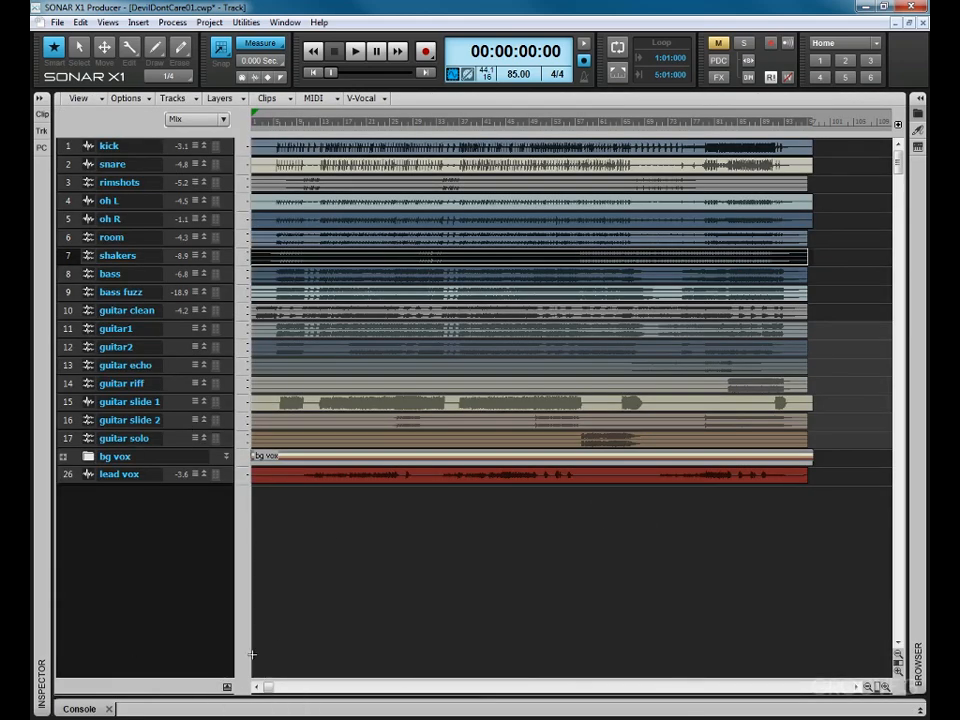
click(228, 689)
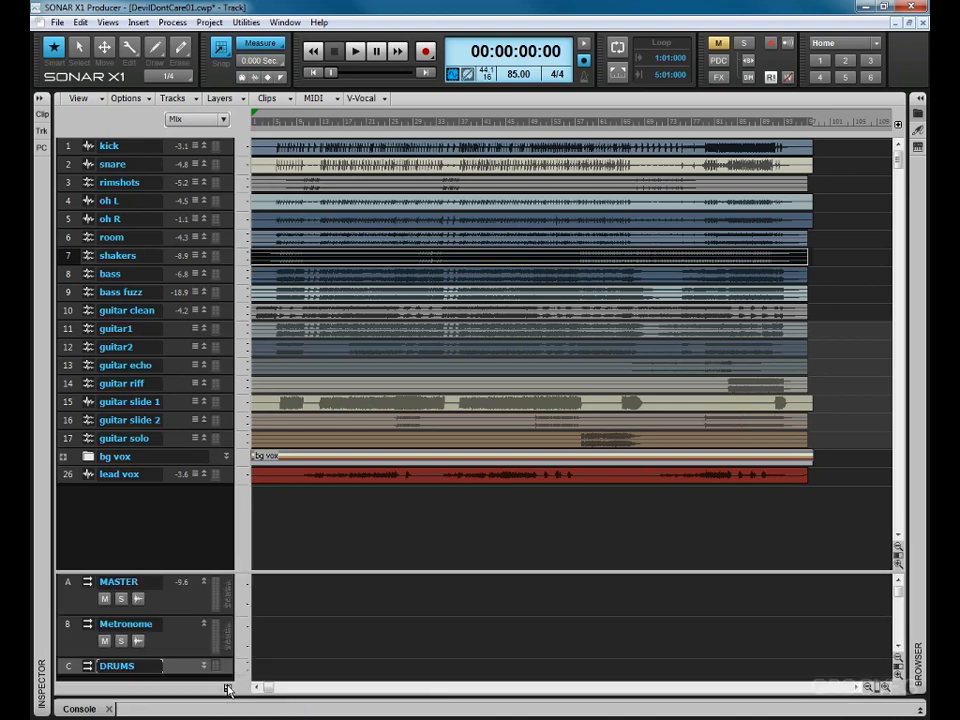
drag(210, 568, 209, 509)
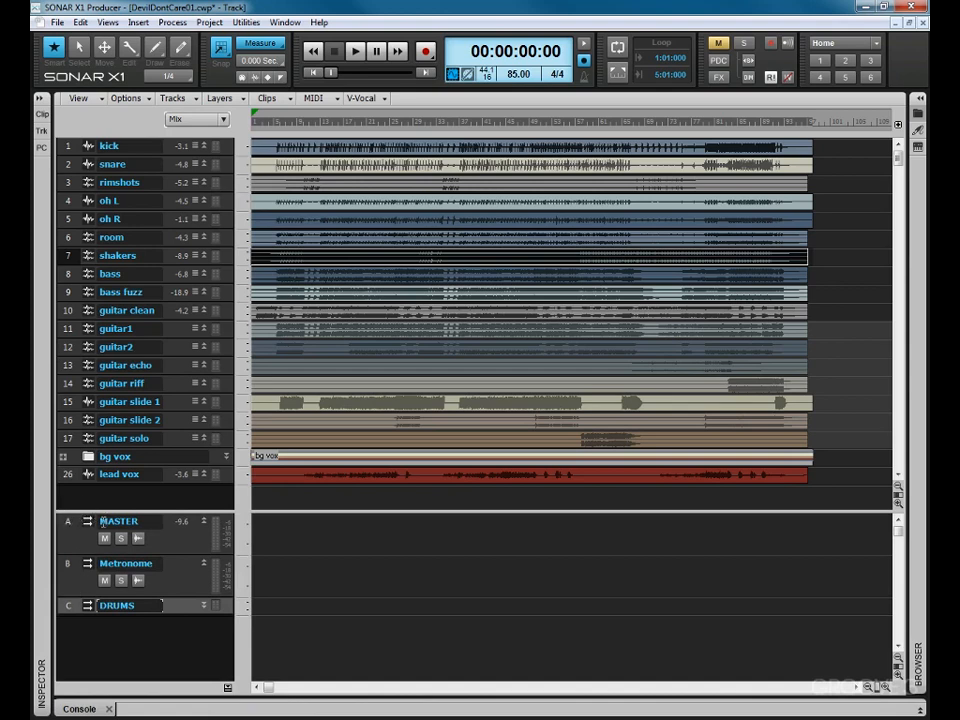
drag(81, 608, 84, 540)
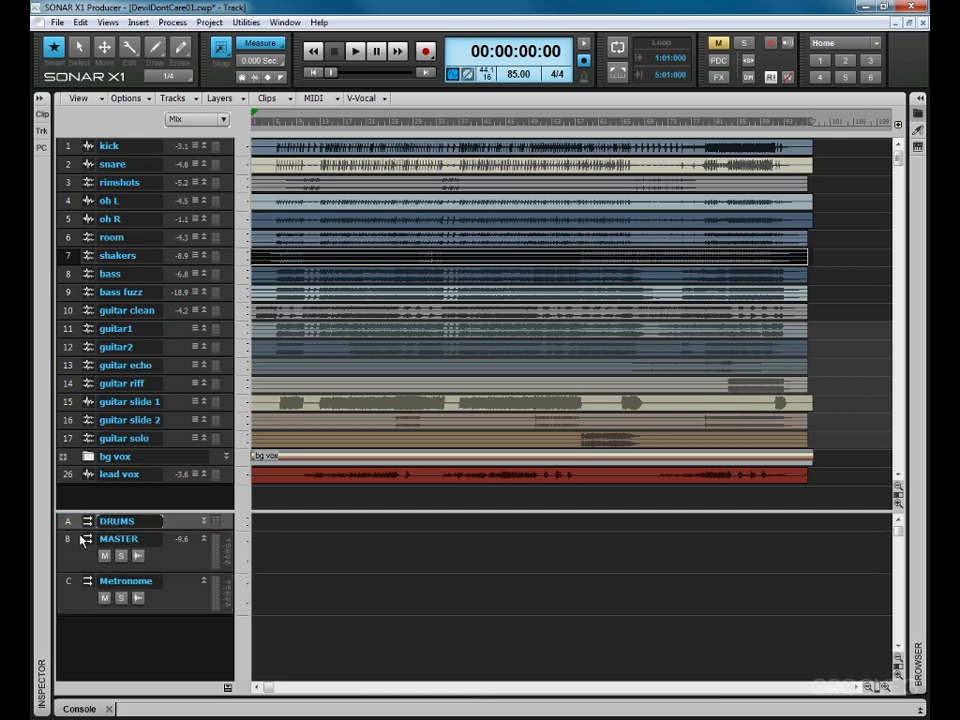
drag(86, 584, 89, 541)
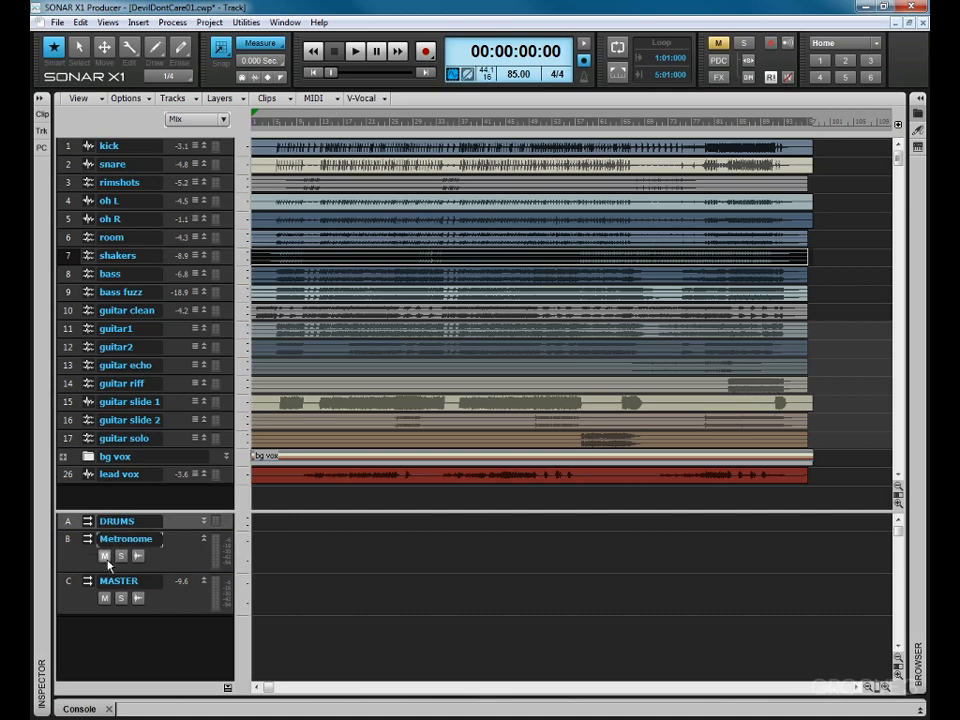
Rename the Metronome bus to Click and hide it from the bus pane.
double_click(137, 539)
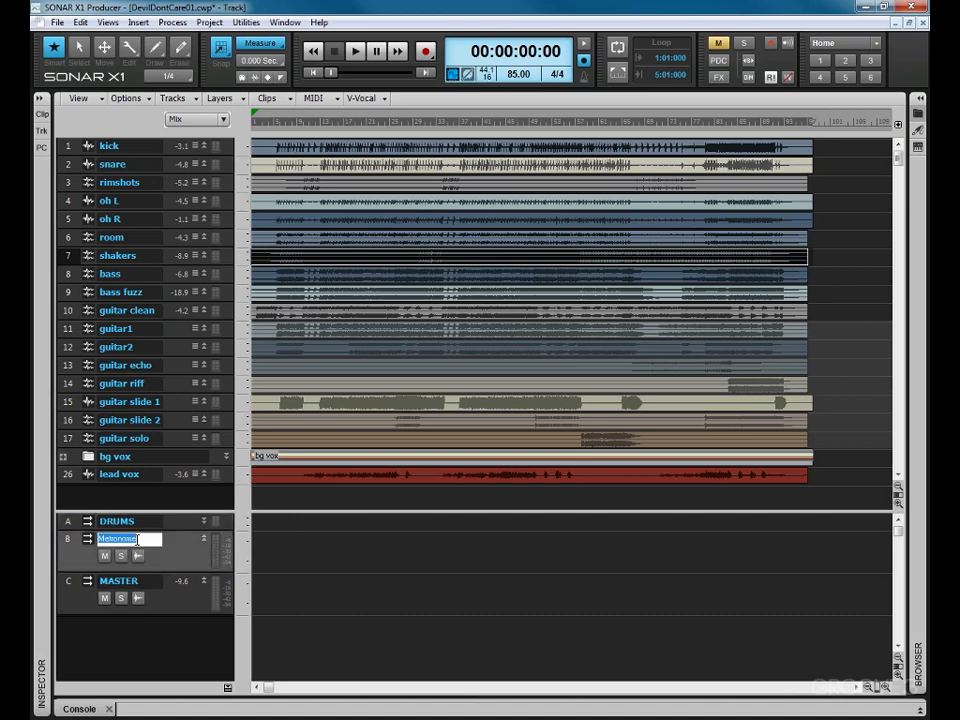
text(Click)
key(Return)
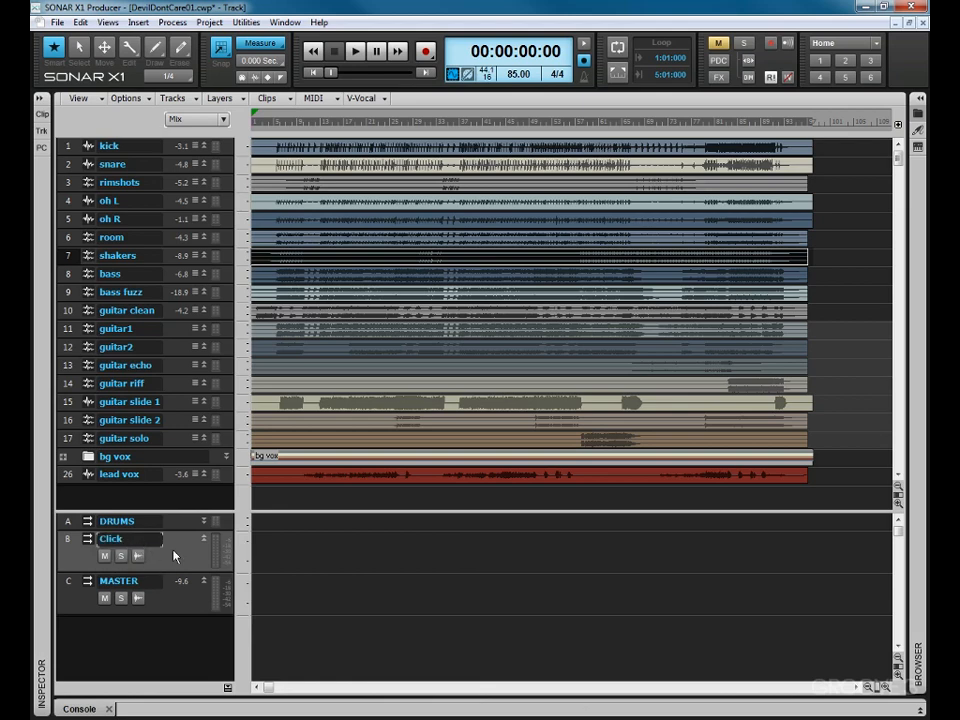
right_click(173, 550)
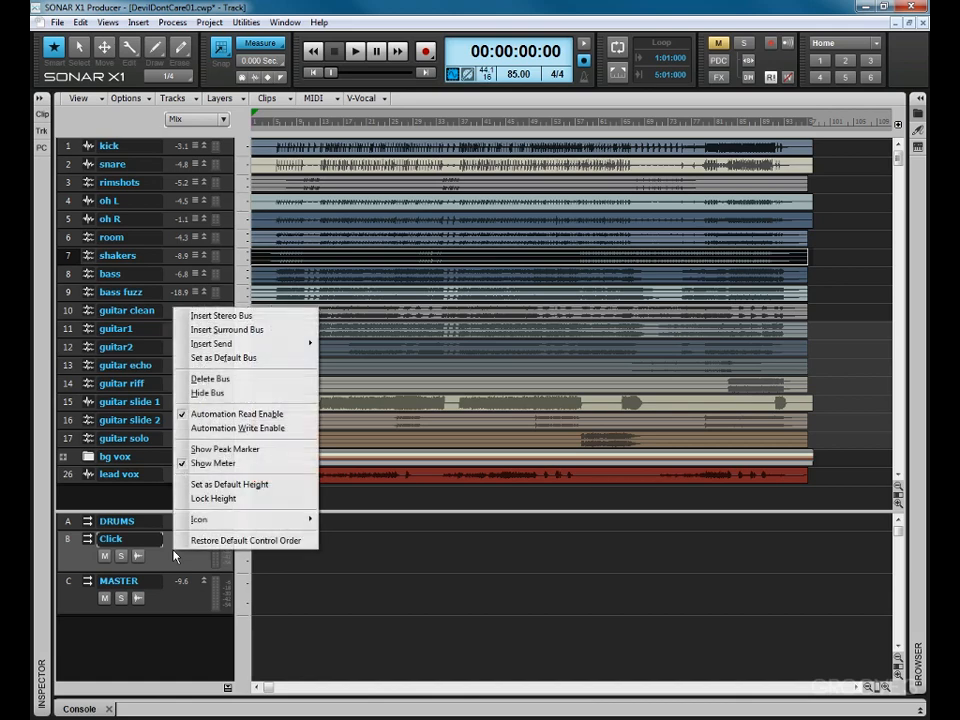
click(207, 392)
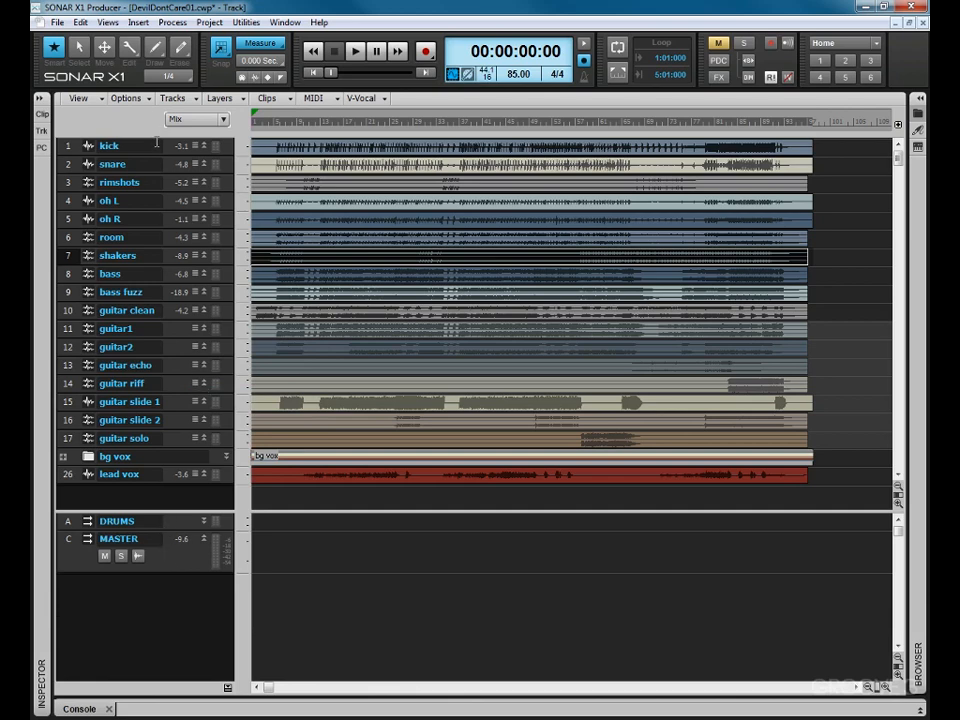
Turn on keeping track and console visibility states in sync in the Track Manager.
click(190, 101)
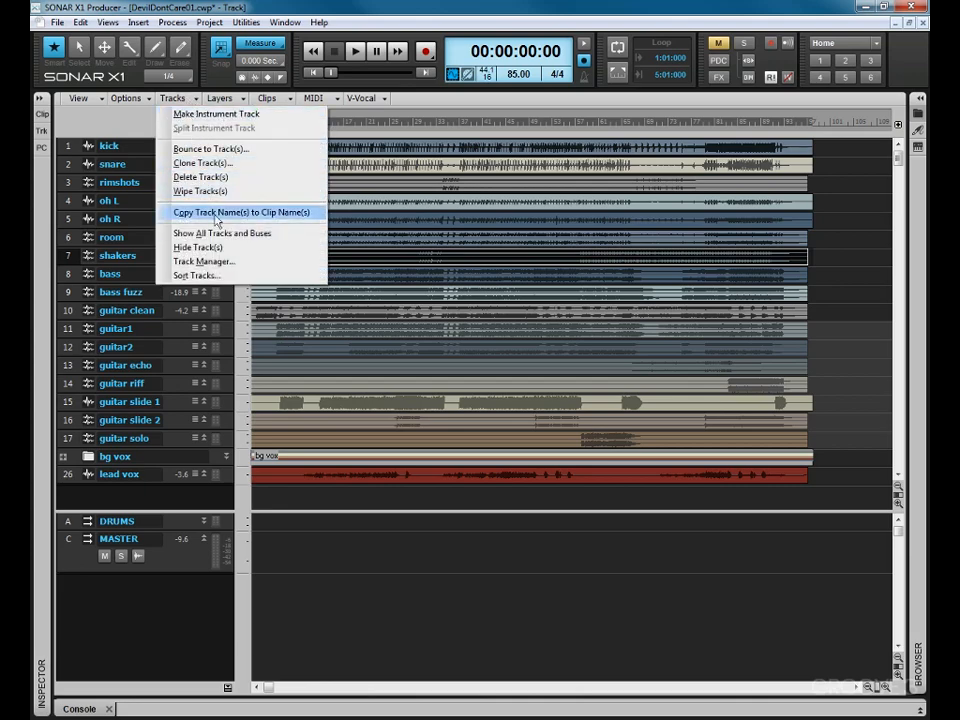
click(225, 261)
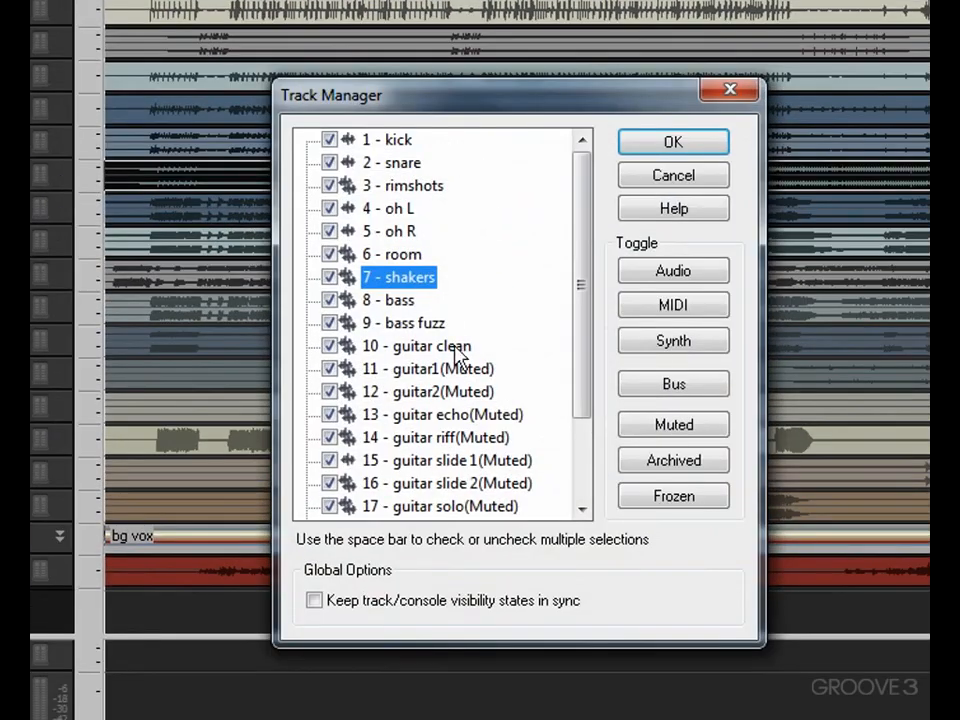
drag(486, 374, 497, 415)
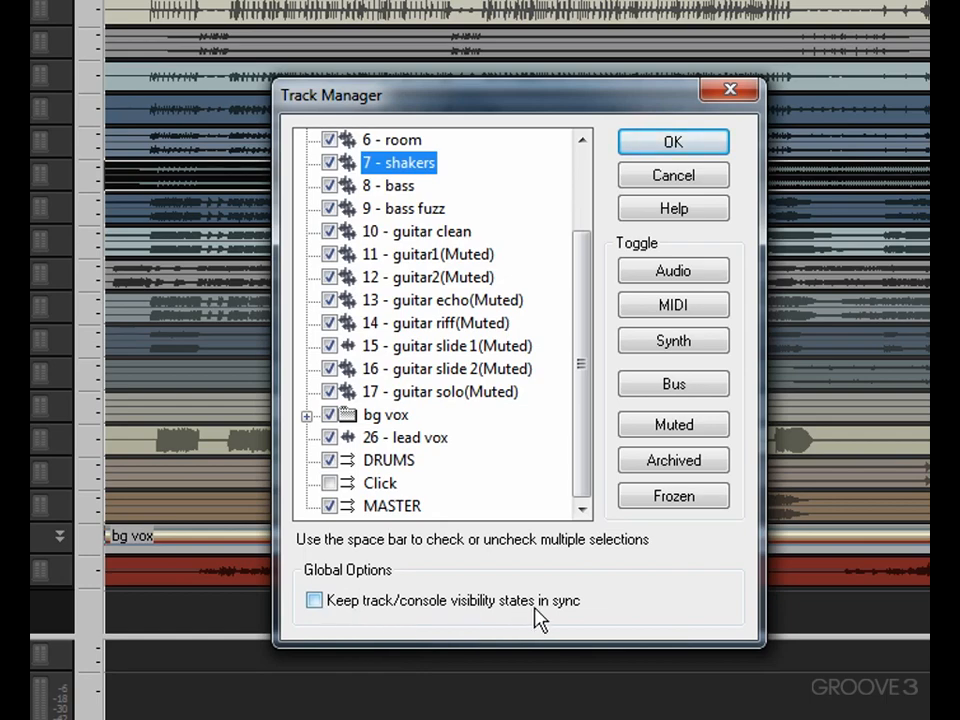
click(315, 600)
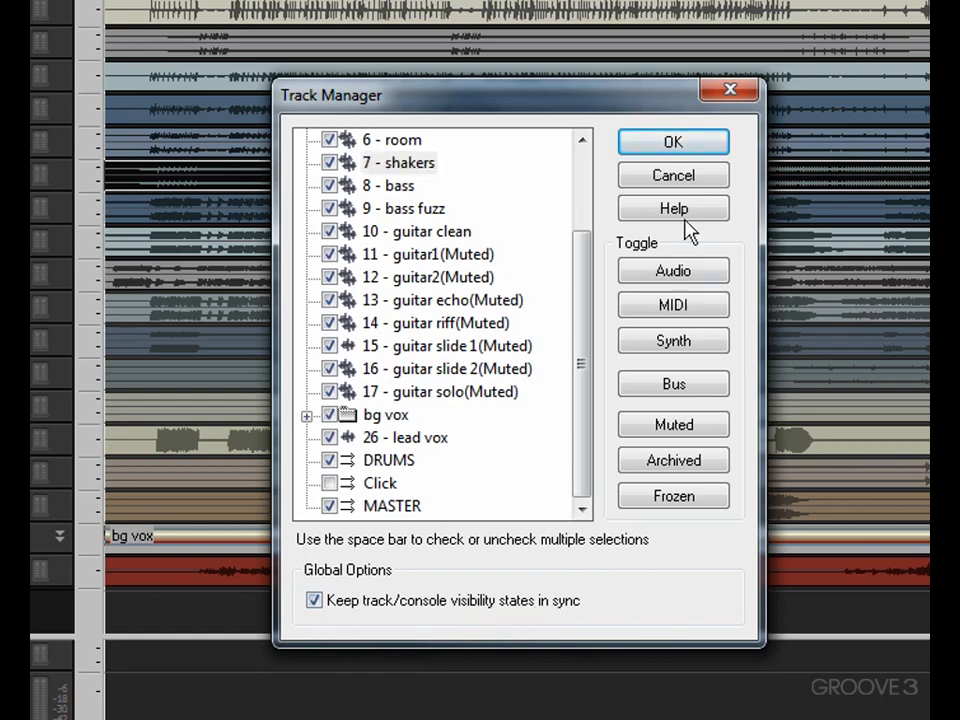
click(673, 143)
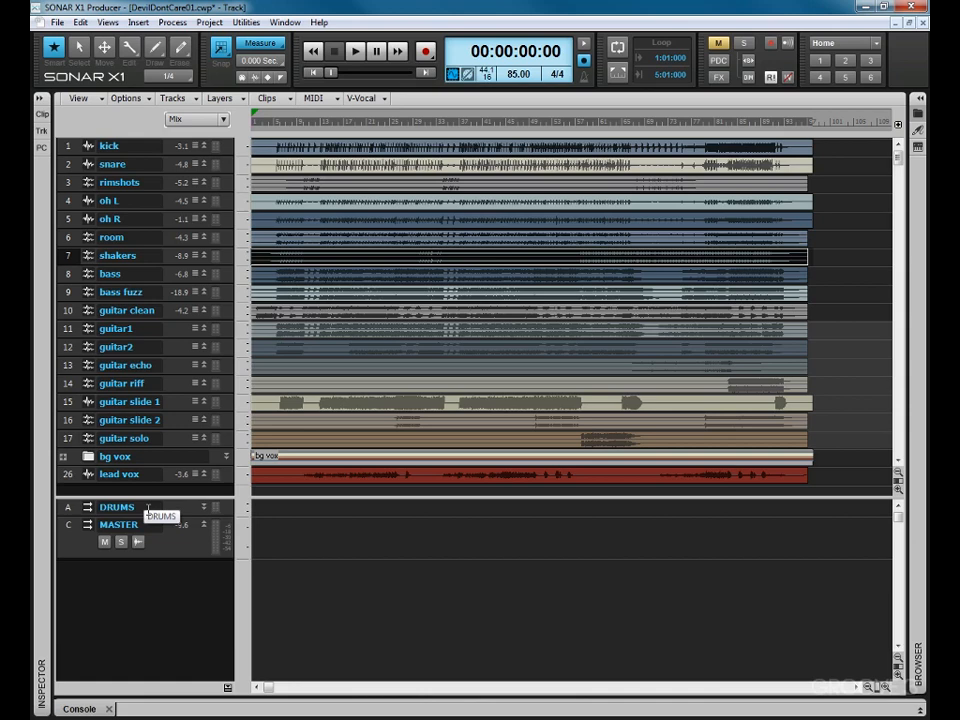
Expand the Inspector and set the kick track's output to the DRUMS bus.
key(i)
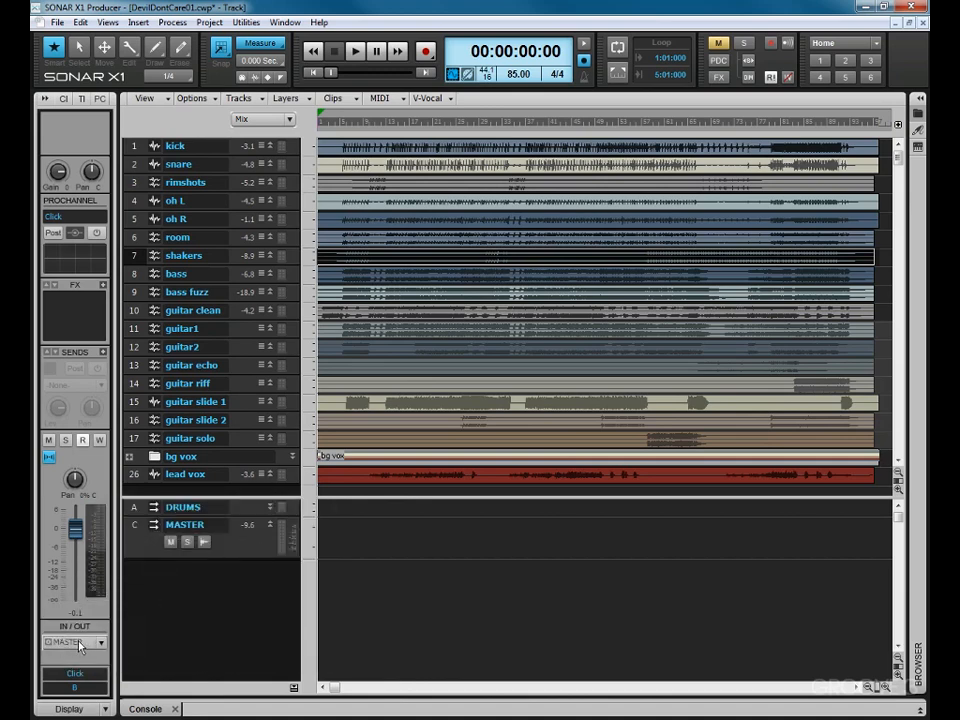
click(106, 709)
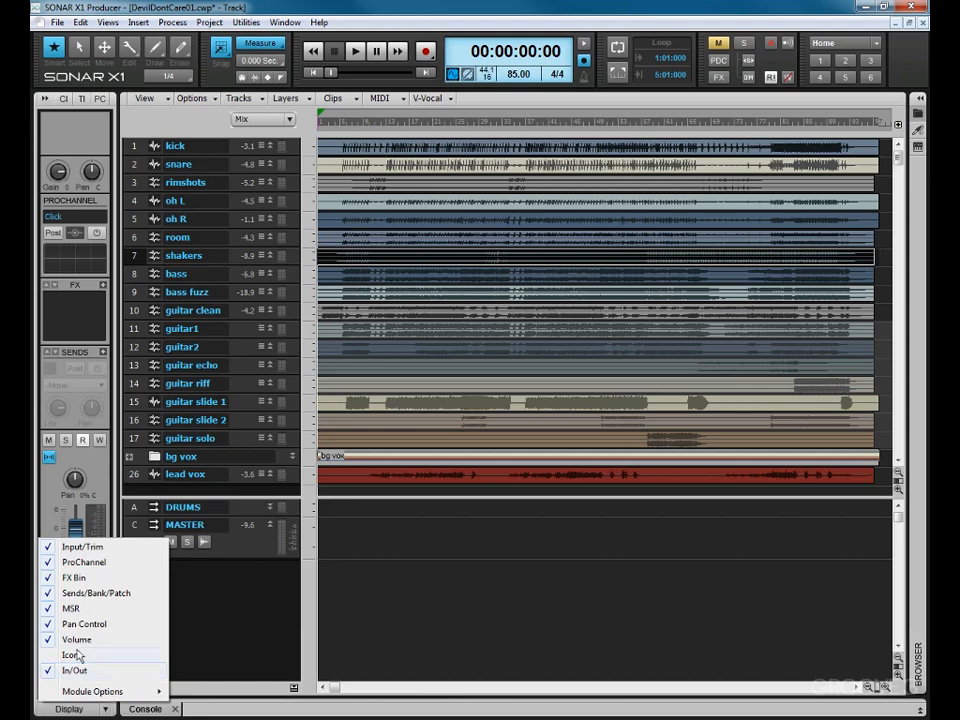
click(207, 616)
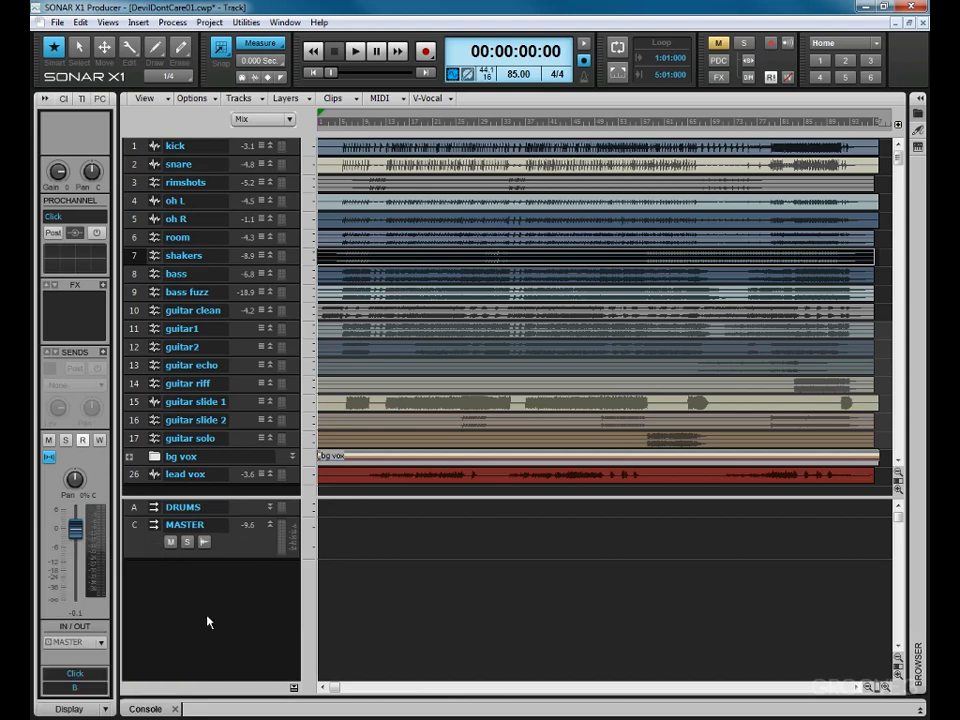
click(155, 146)
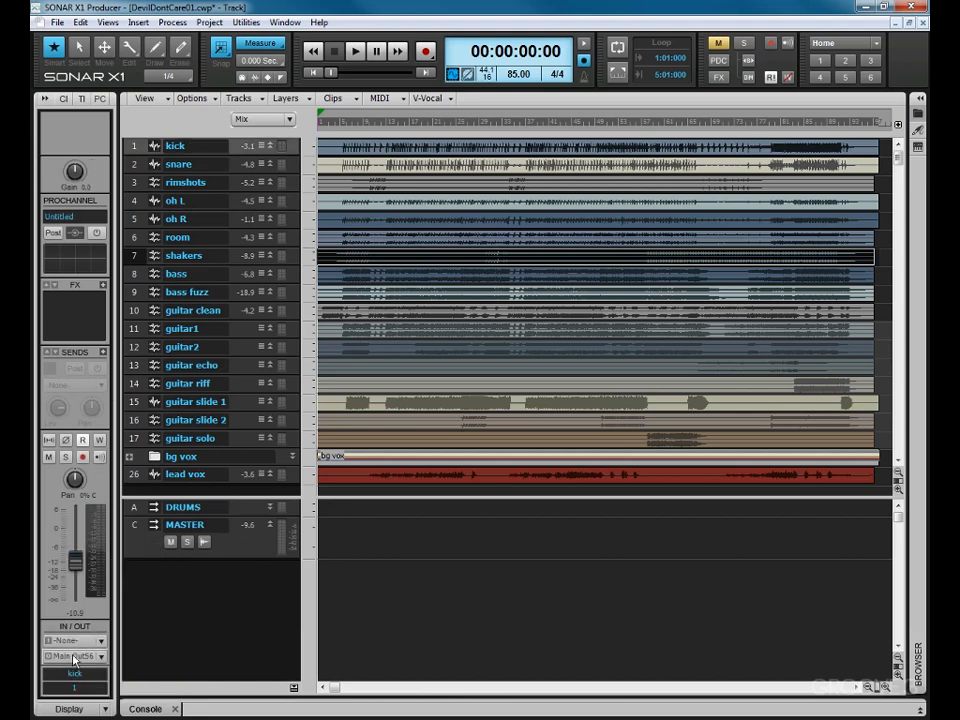
click(101, 658)
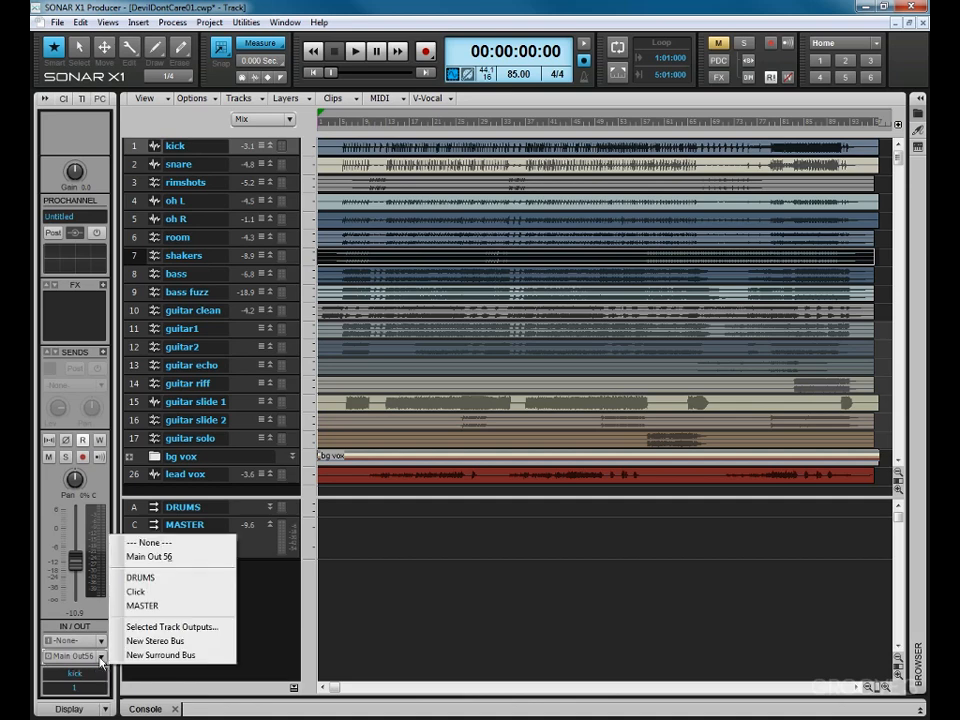
click(170, 586)
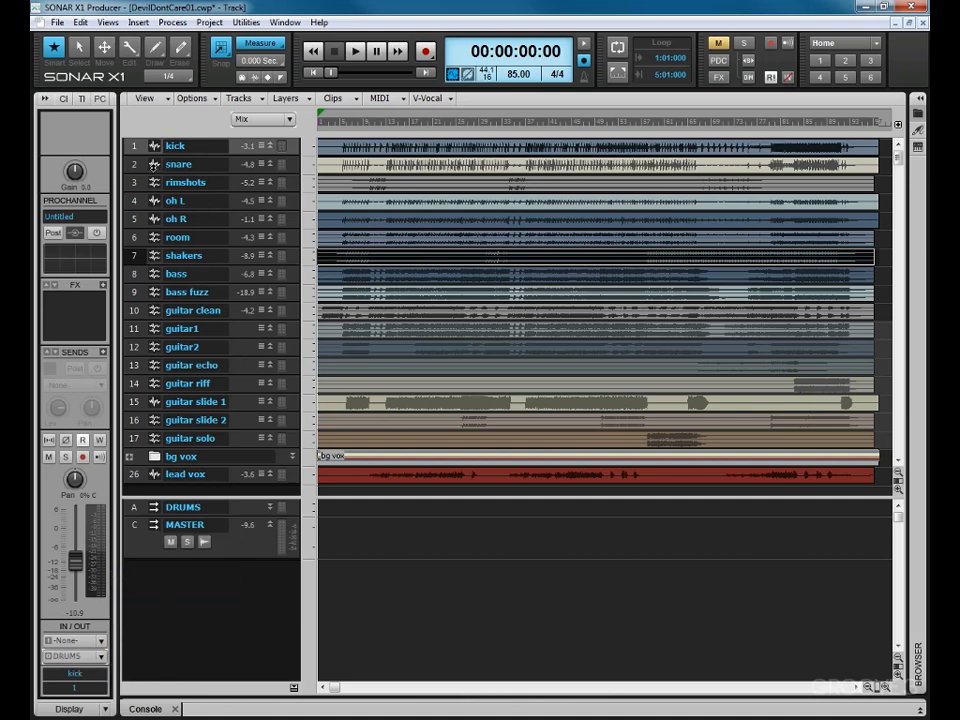
Set the outputs of the snare, rimshots and oh L tracks to the DRUMS bus.
click(153, 166)
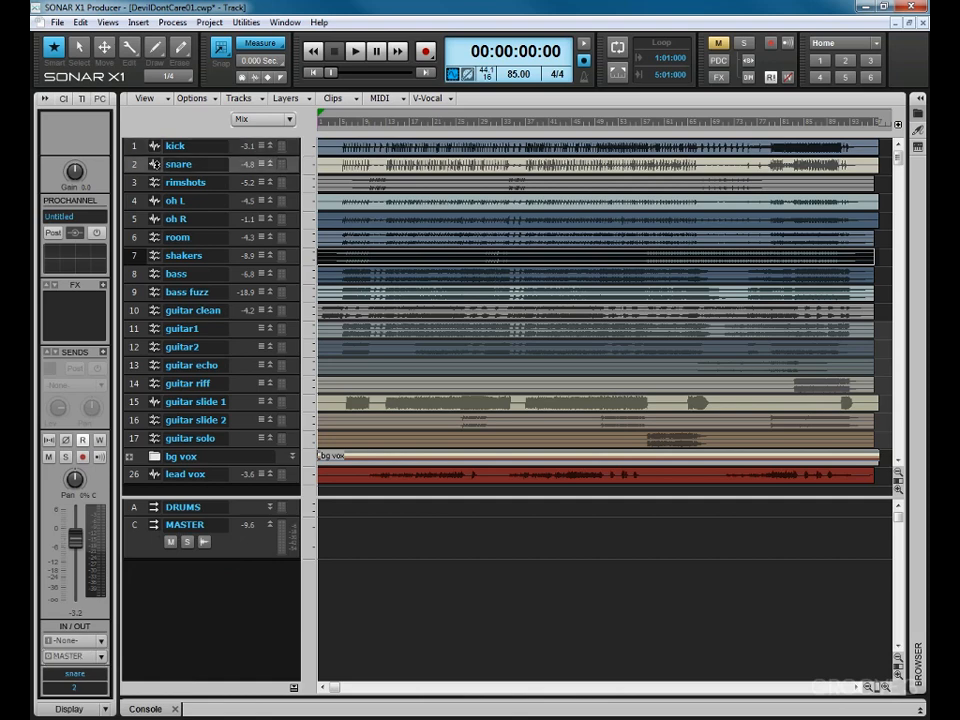
click(99, 658)
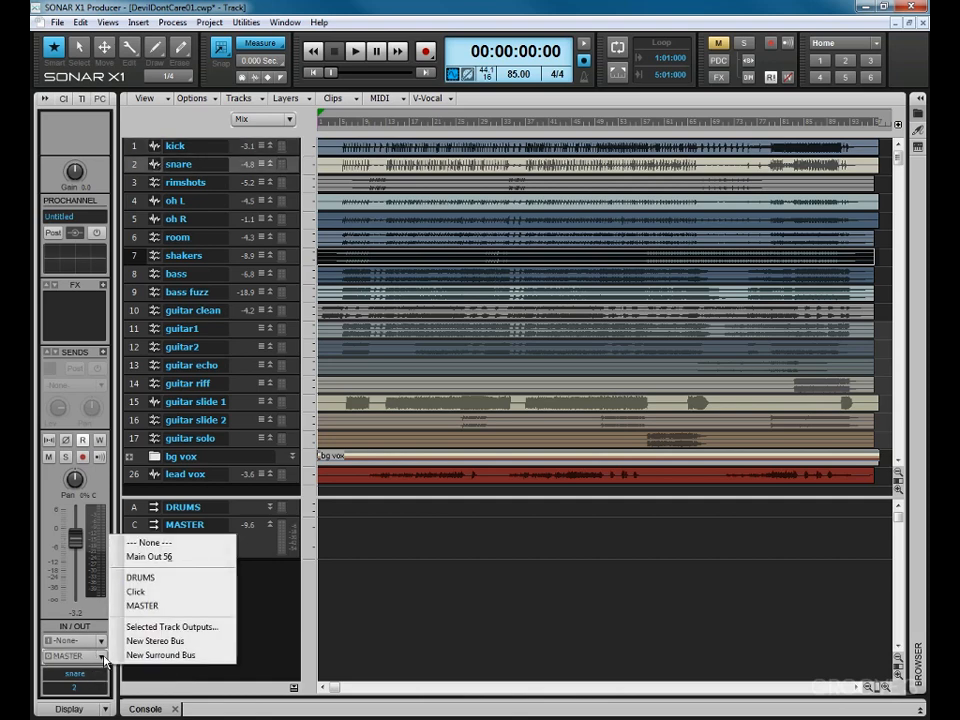
click(146, 580)
key(Down)
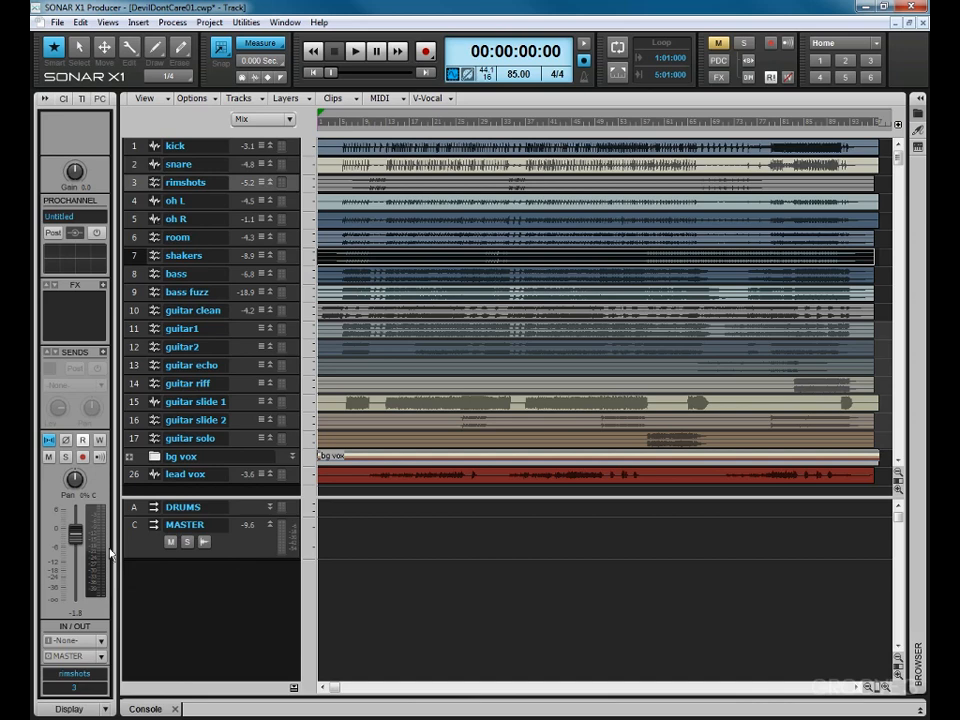
click(99, 657)
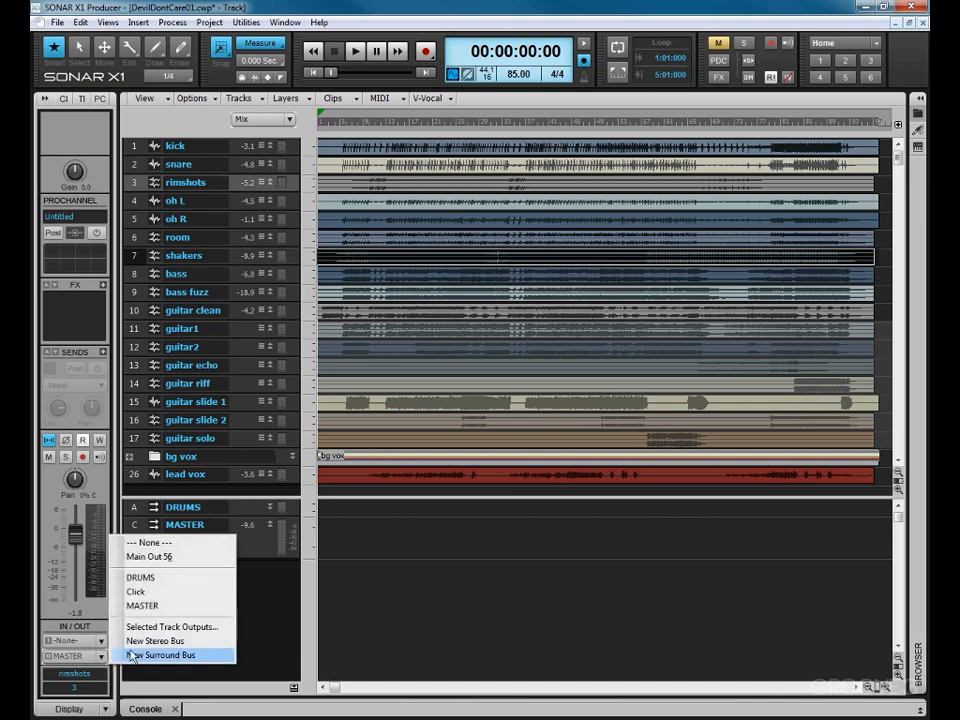
click(150, 583)
click(153, 200)
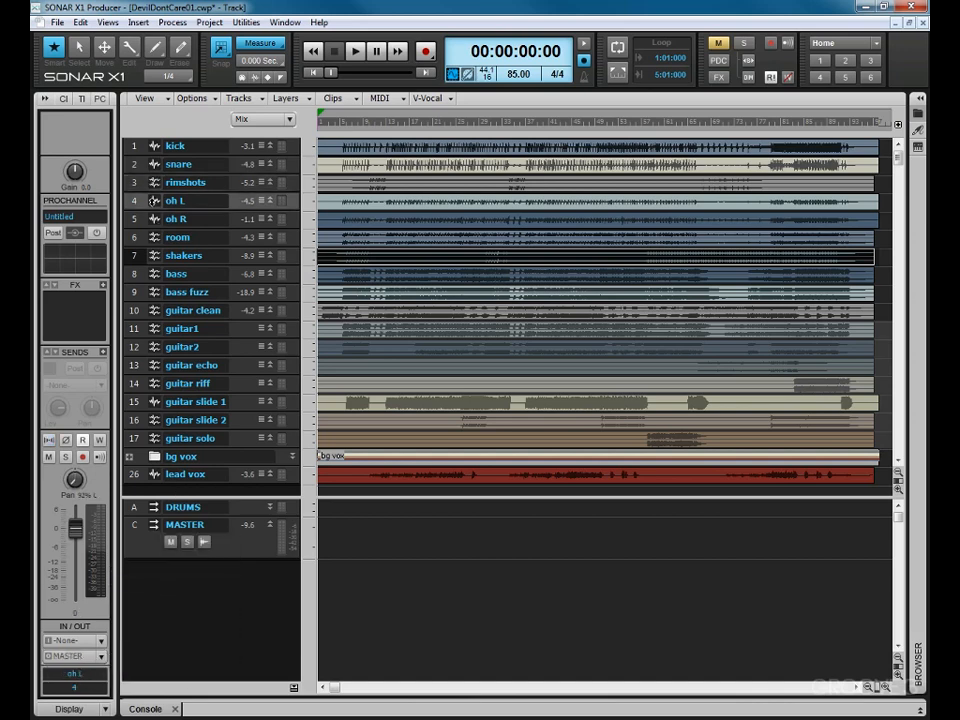
click(99, 657)
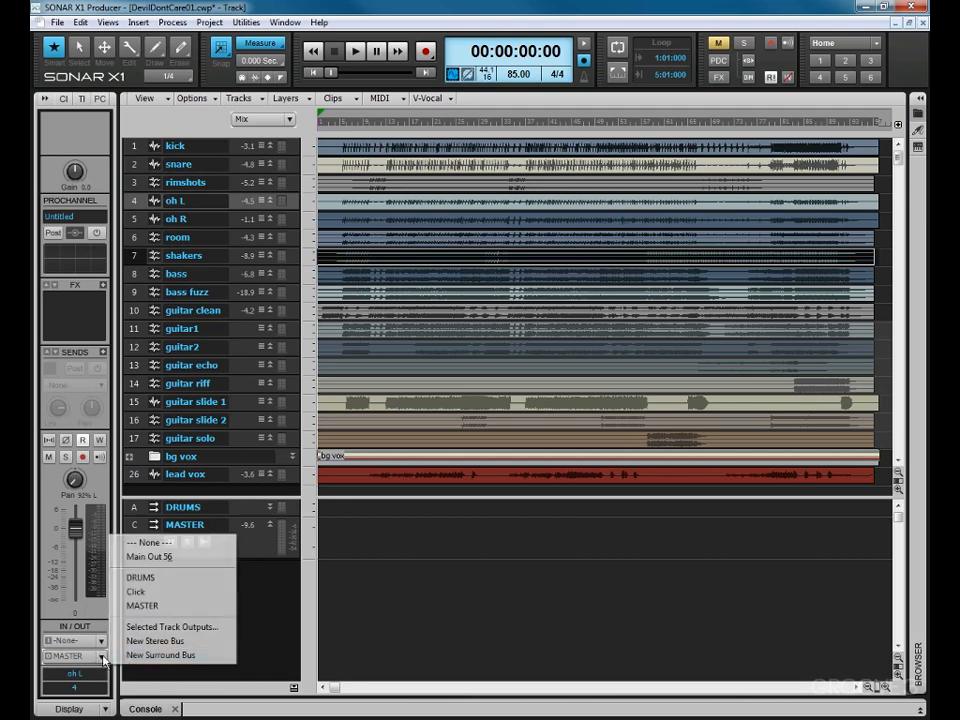
click(160, 578)
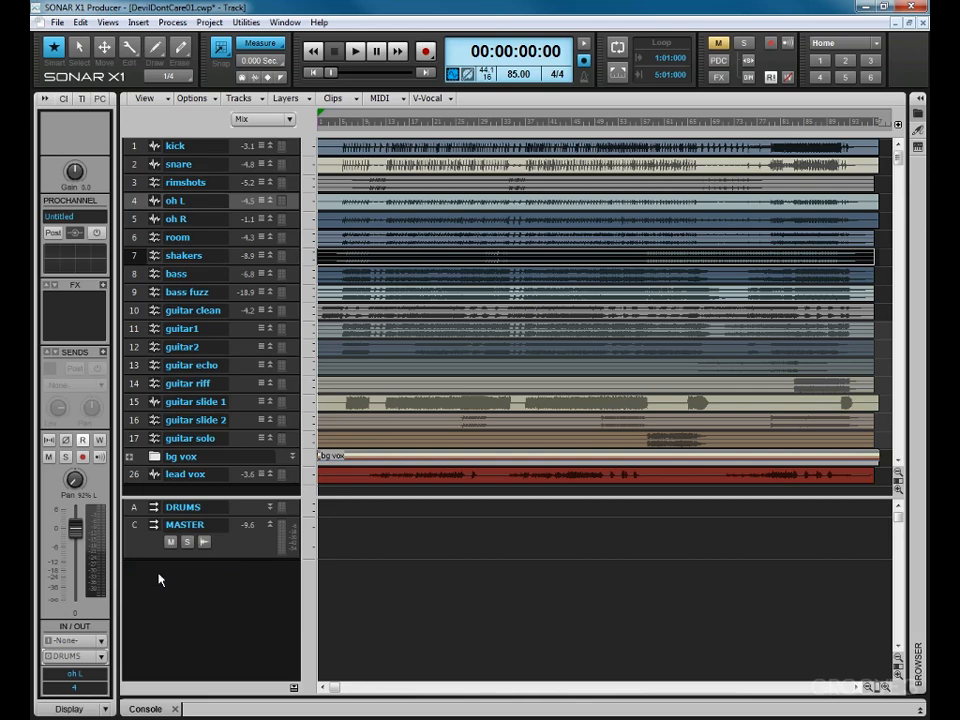
In the Console, set the outputs of the oh R, room and shakers tracks to the DRUMS bus.
key(alt+2)
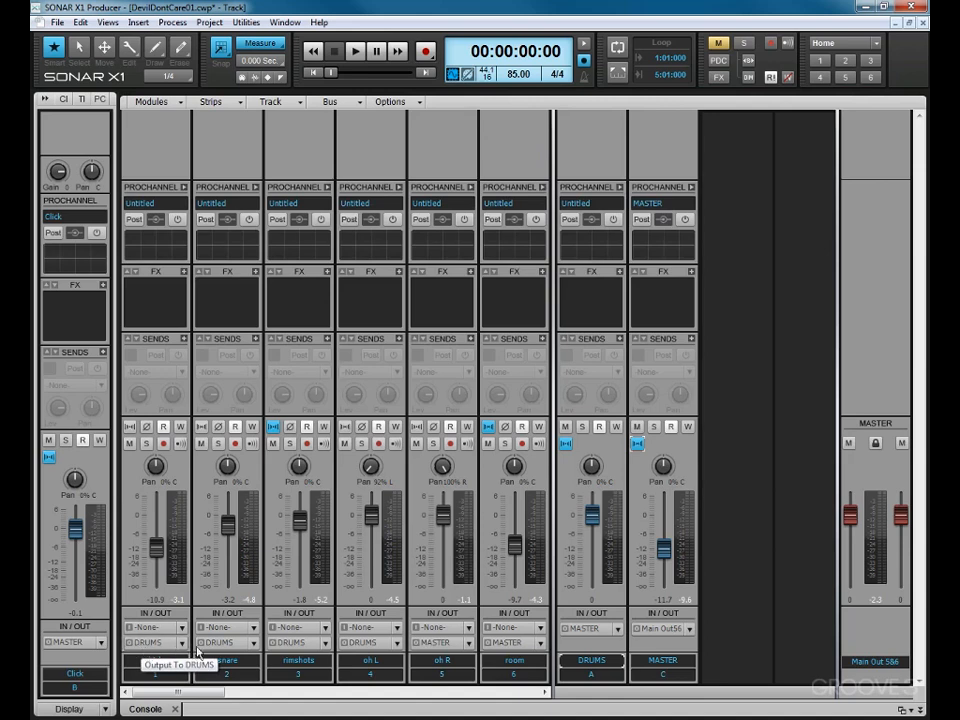
click(466, 642)
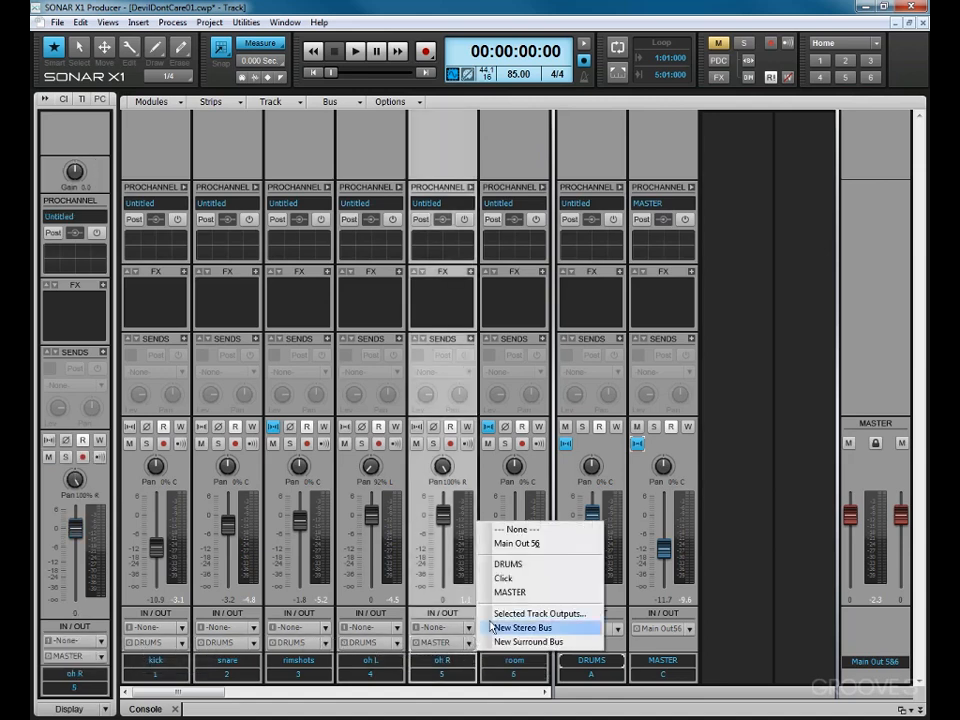
click(506, 564)
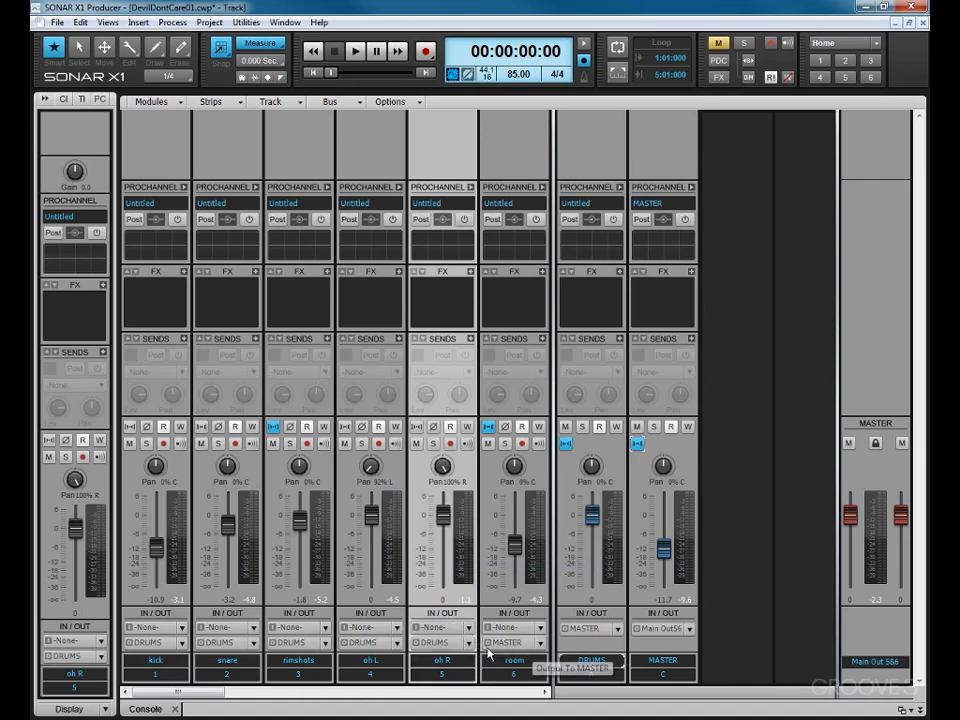
click(540, 642)
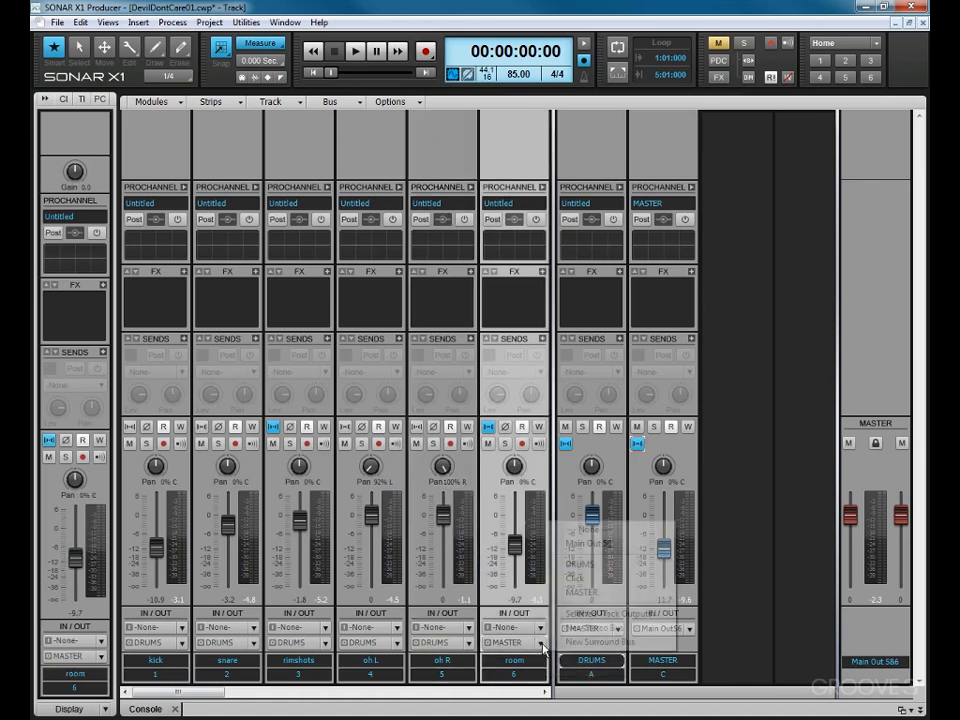
click(580, 564)
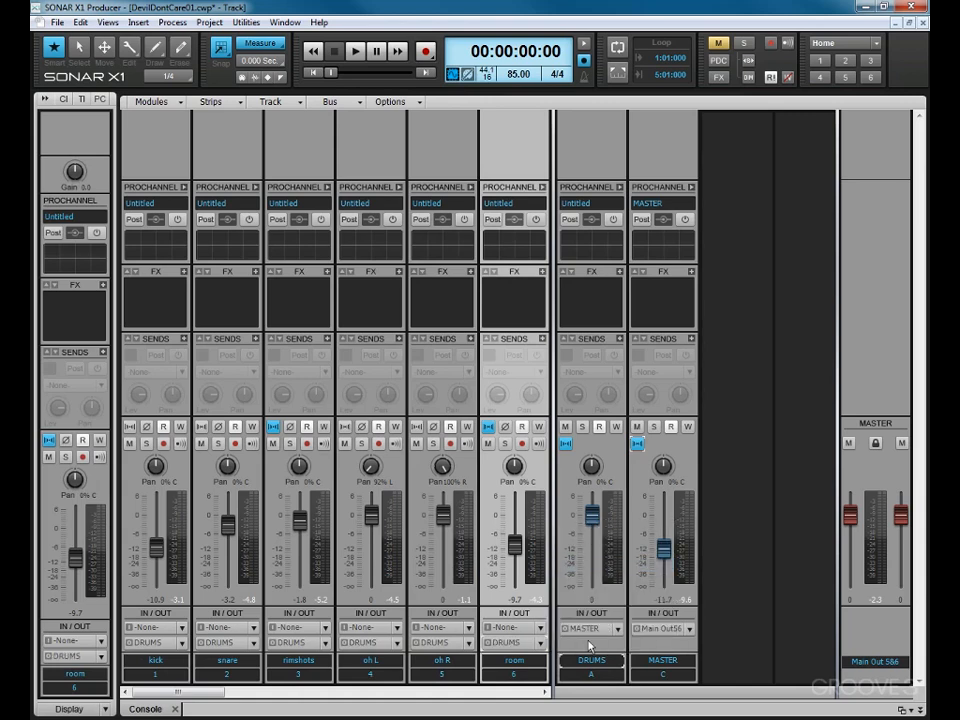
drag(210, 691, 252, 697)
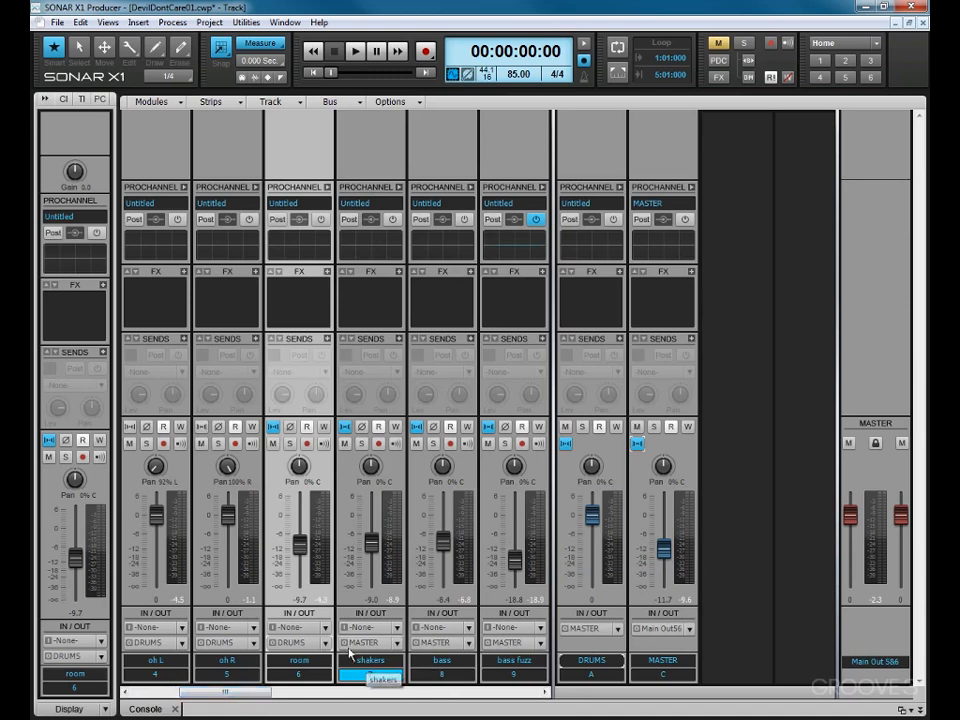
click(397, 644)
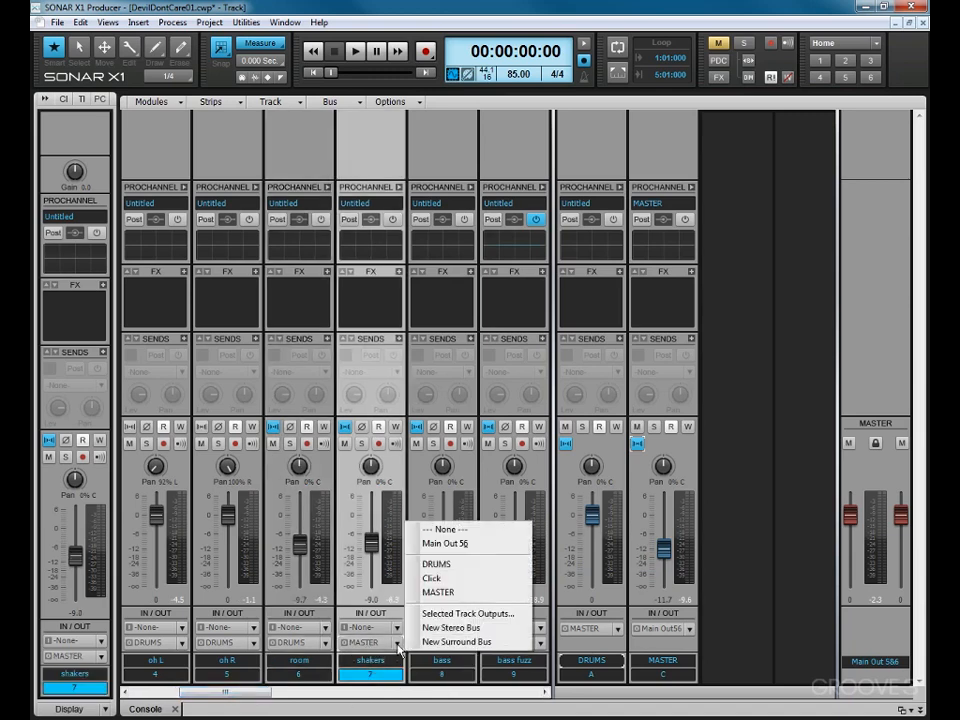
click(436, 564)
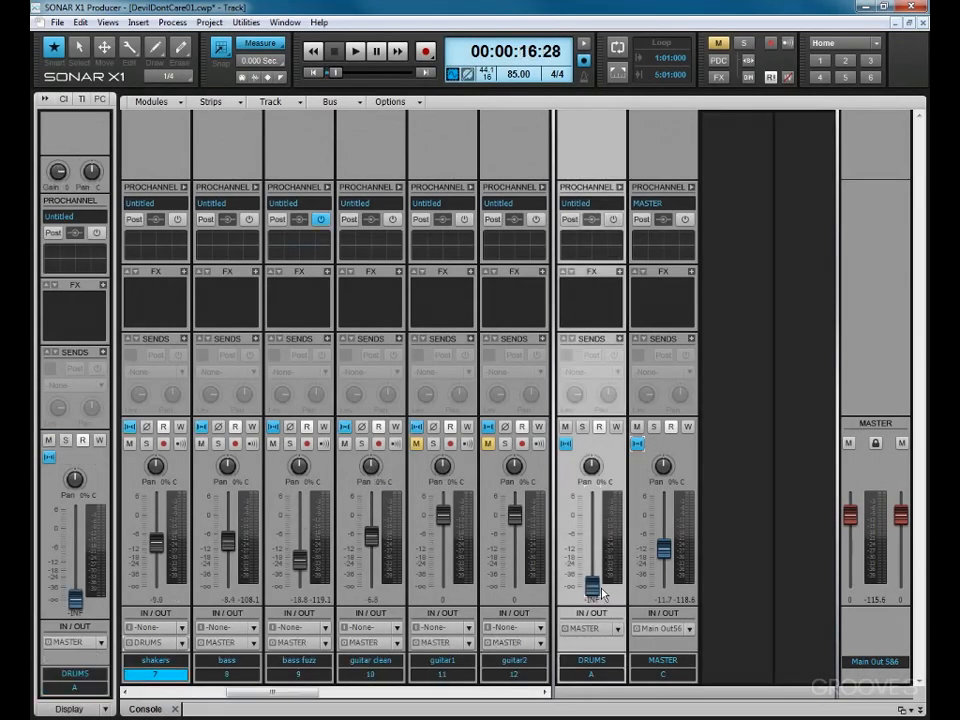
Raise the DRUMS bus volume to about -2.5 dB during playback and stop the transport.
drag(594, 592, 592, 522)
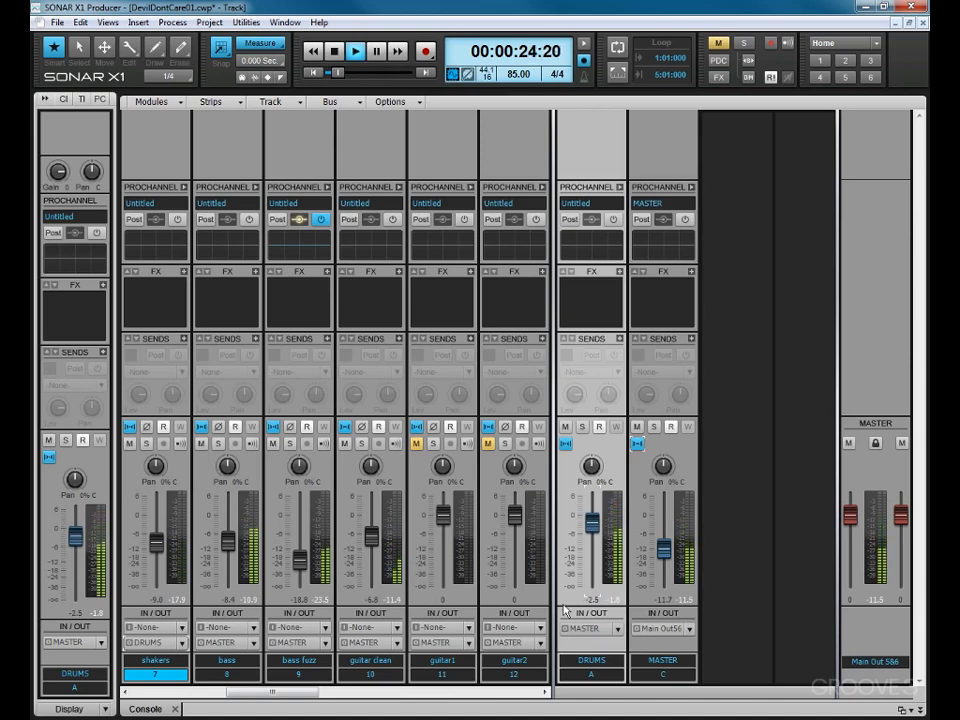
key(space)
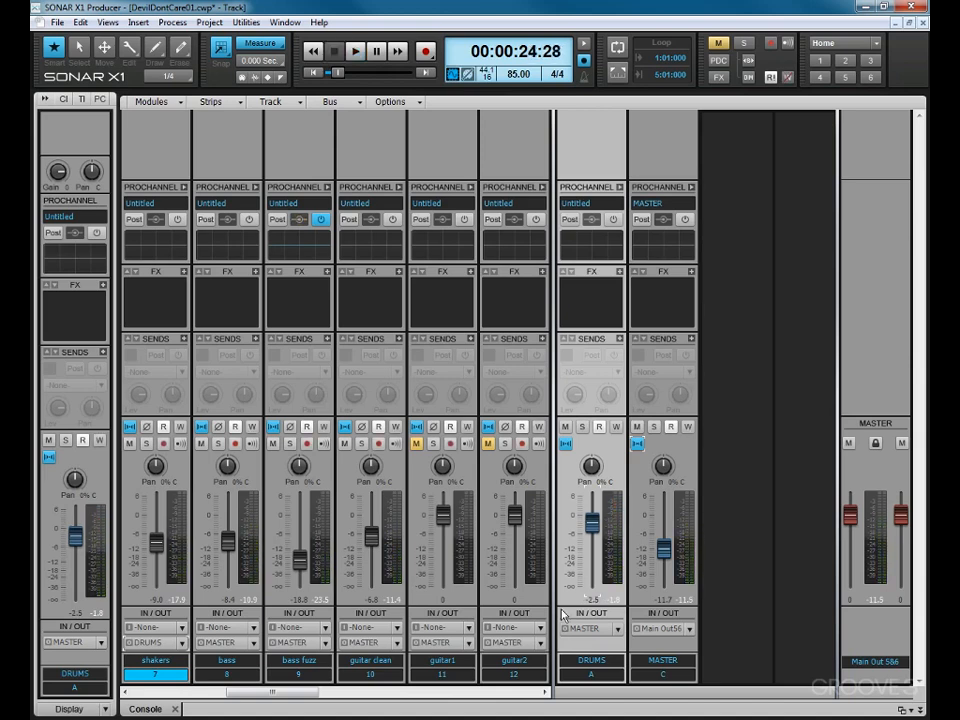
Insert a new stereo bus in the Console and name it MUSIC.
right_click(738, 378)
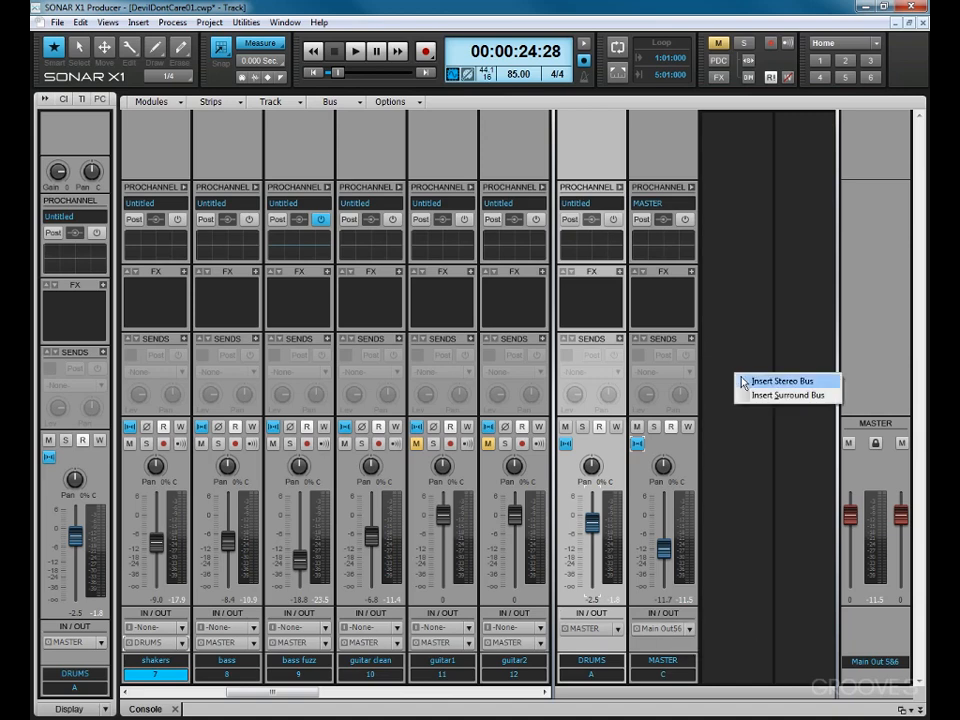
click(780, 381)
double_click(743, 660)
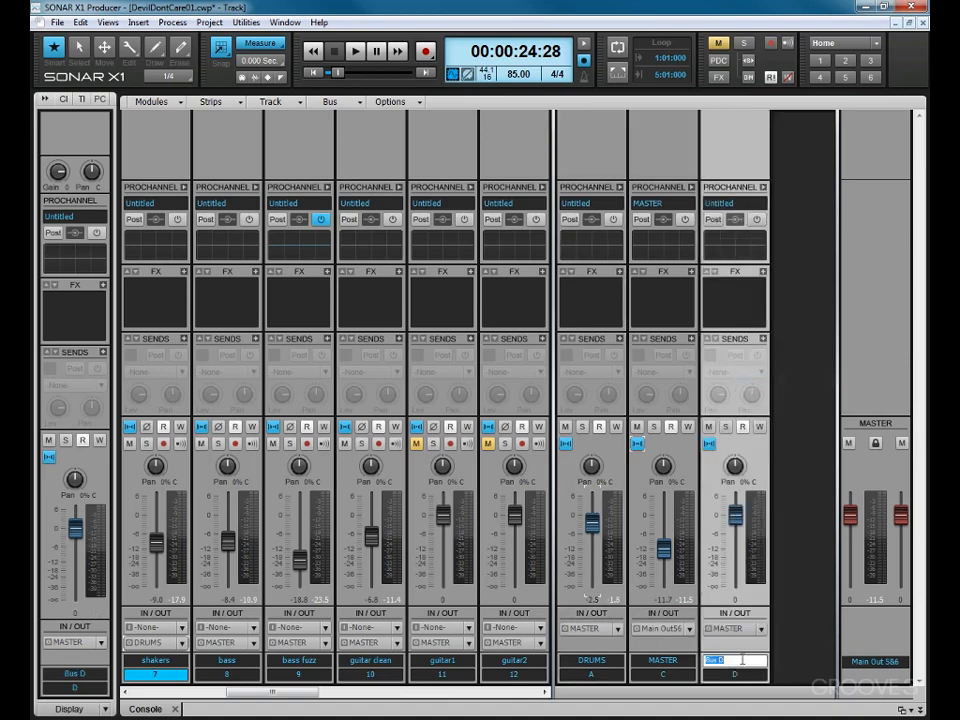
text(MusIC)
key(Return)
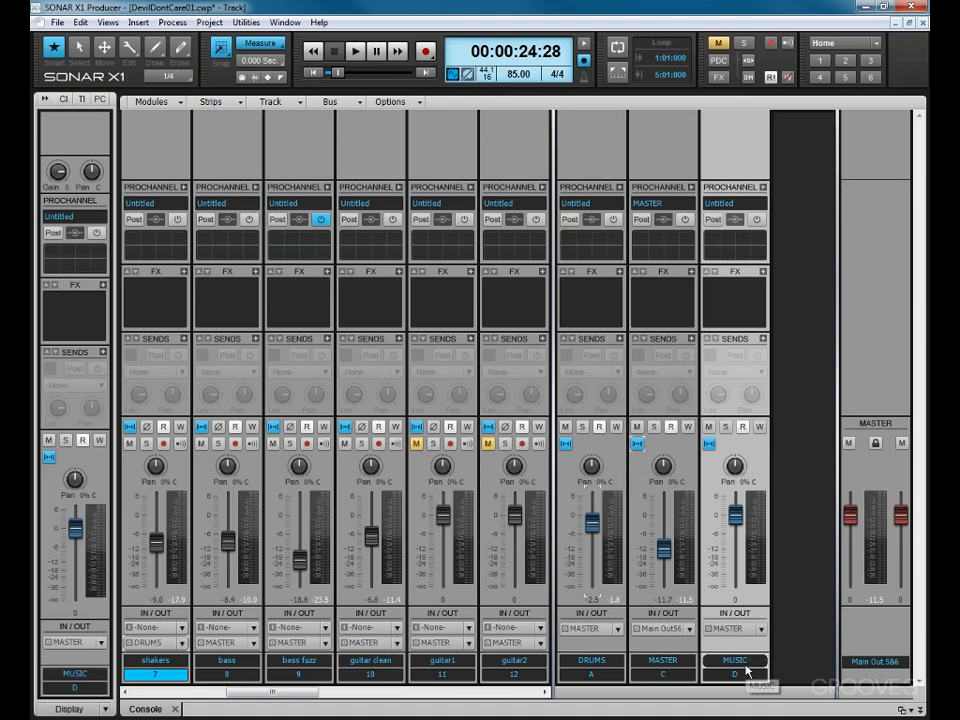
Insert another stereo bus after MUSIC and name it VOX.
right_click(784, 399)
click(799, 401)
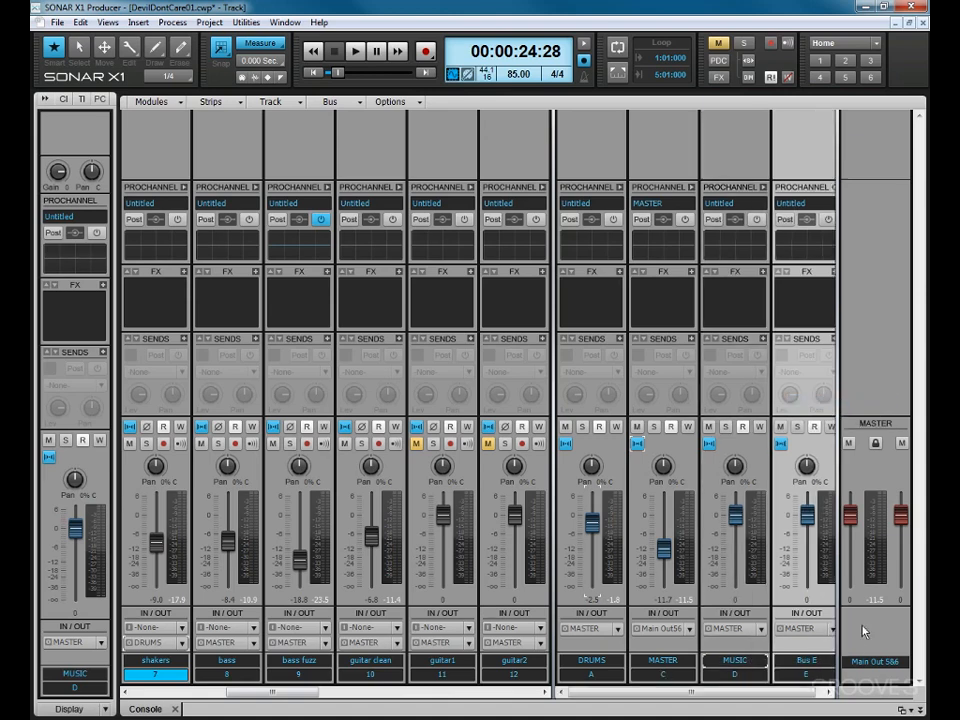
double_click(818, 660)
text(VOX)
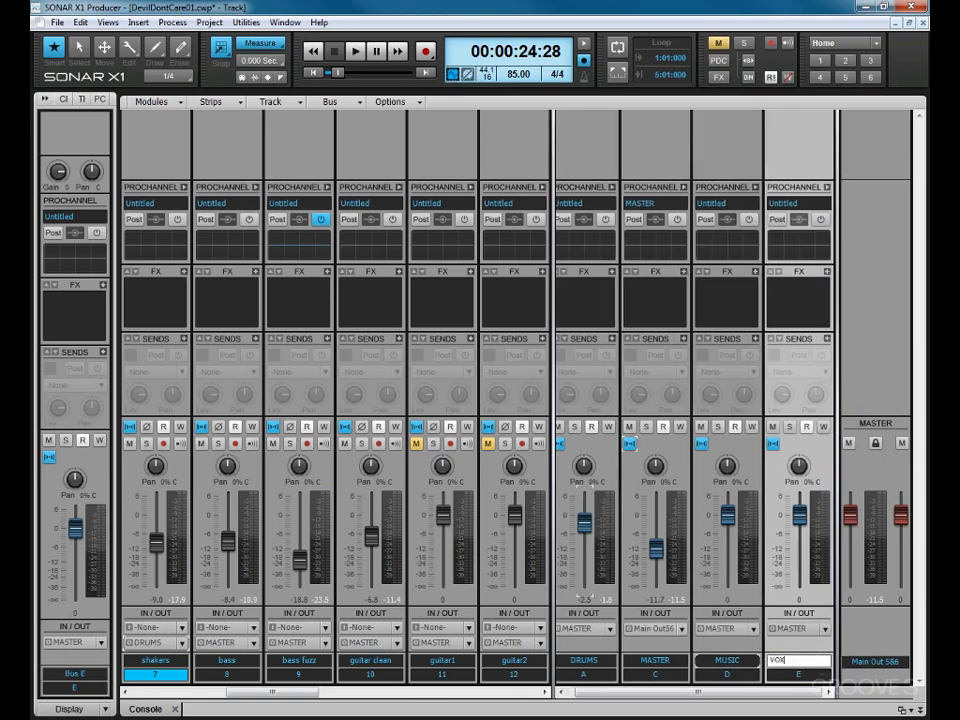
key(Return)
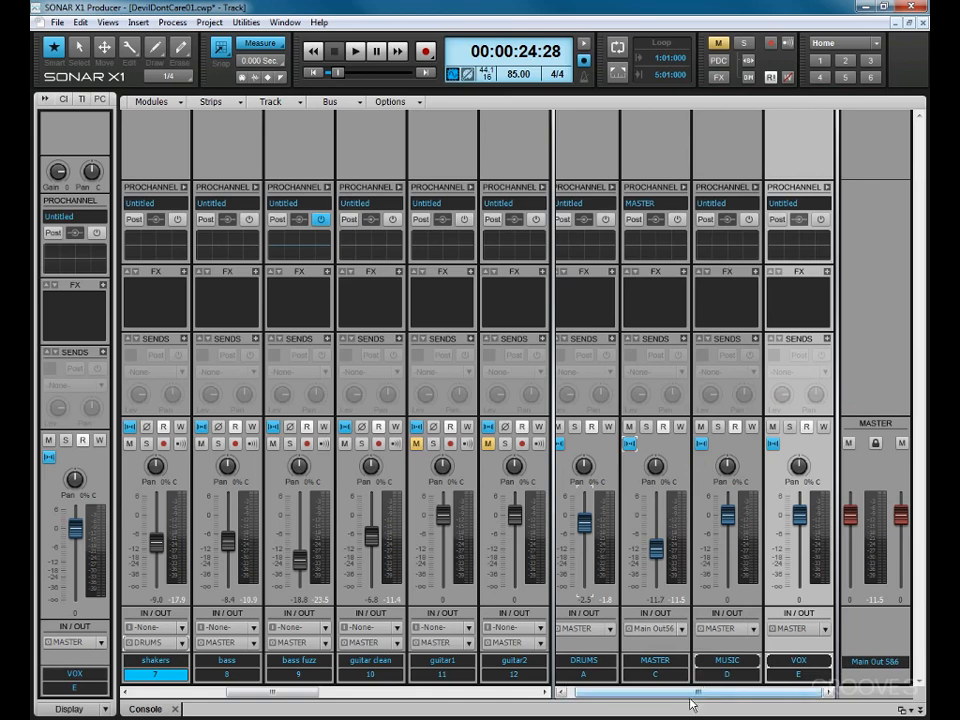
Widen the Console's bus pane, insert a stereo bus after VOX and name it FX.
drag(553, 650, 339, 638)
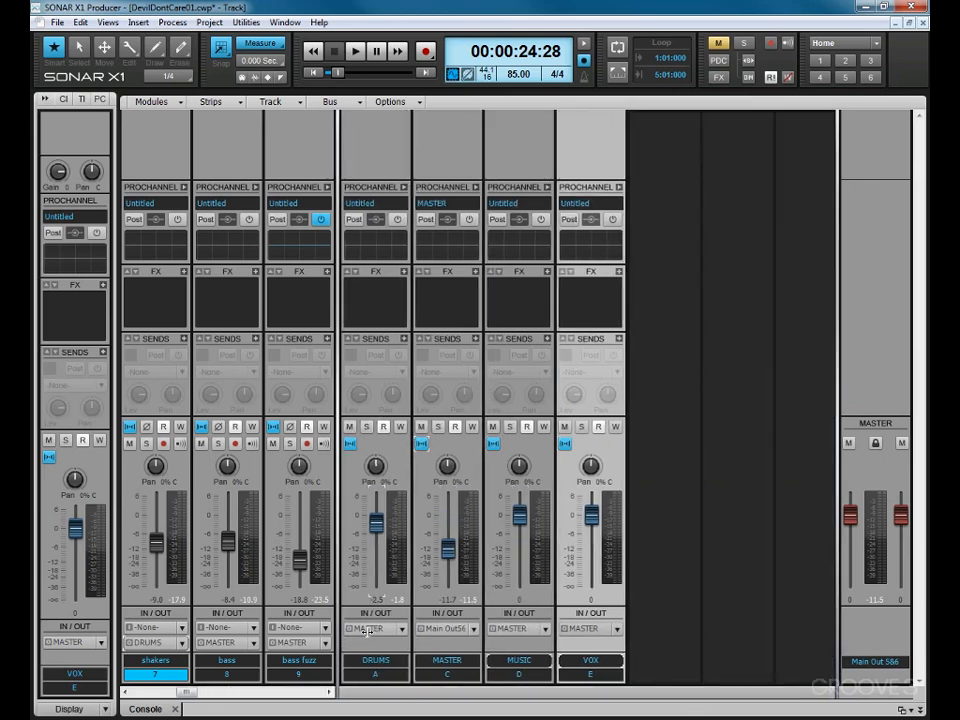
right_click(670, 428)
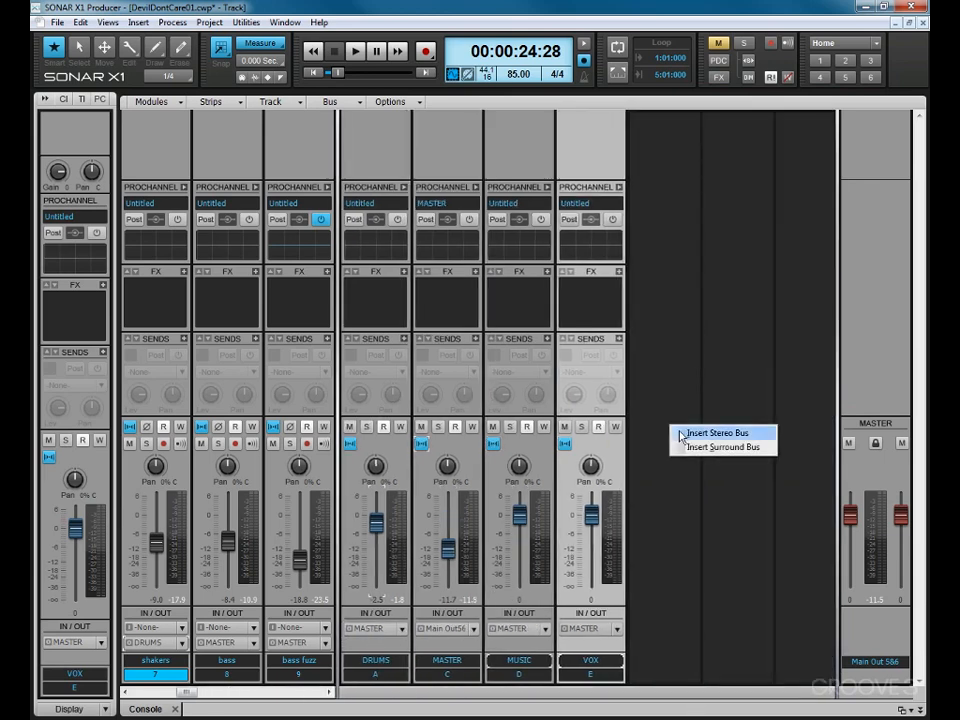
click(681, 435)
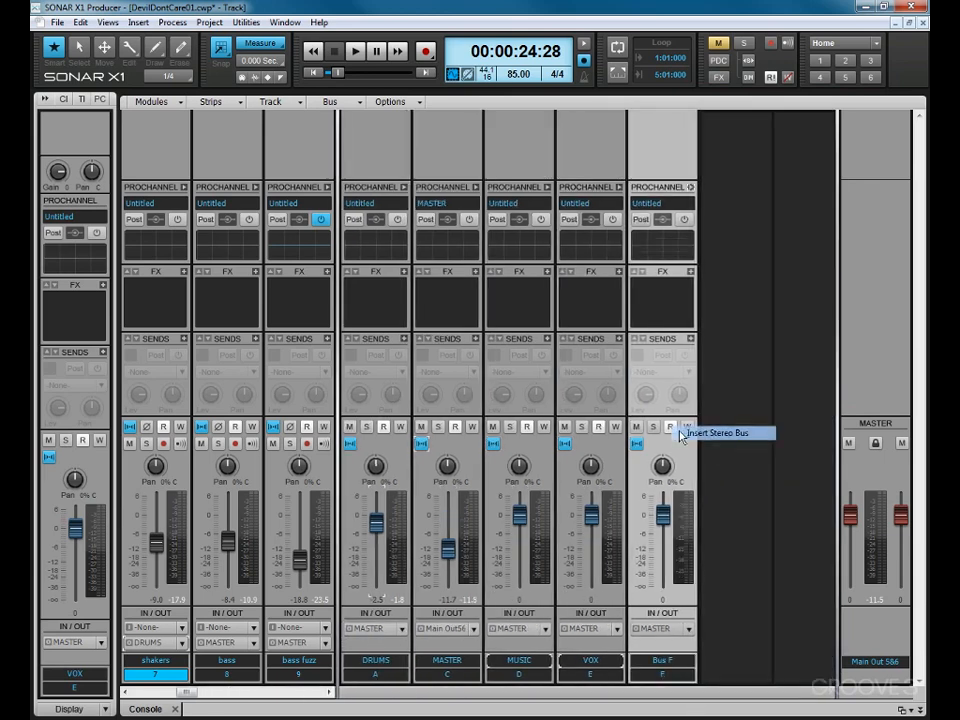
double_click(672, 662)
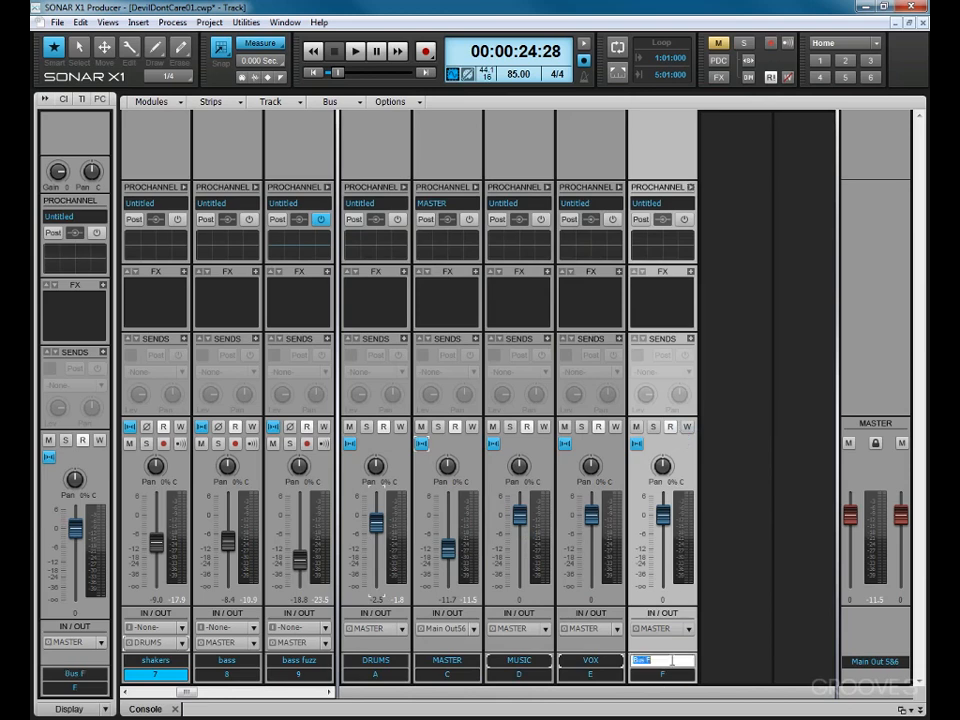
text(FX)
key(Return)
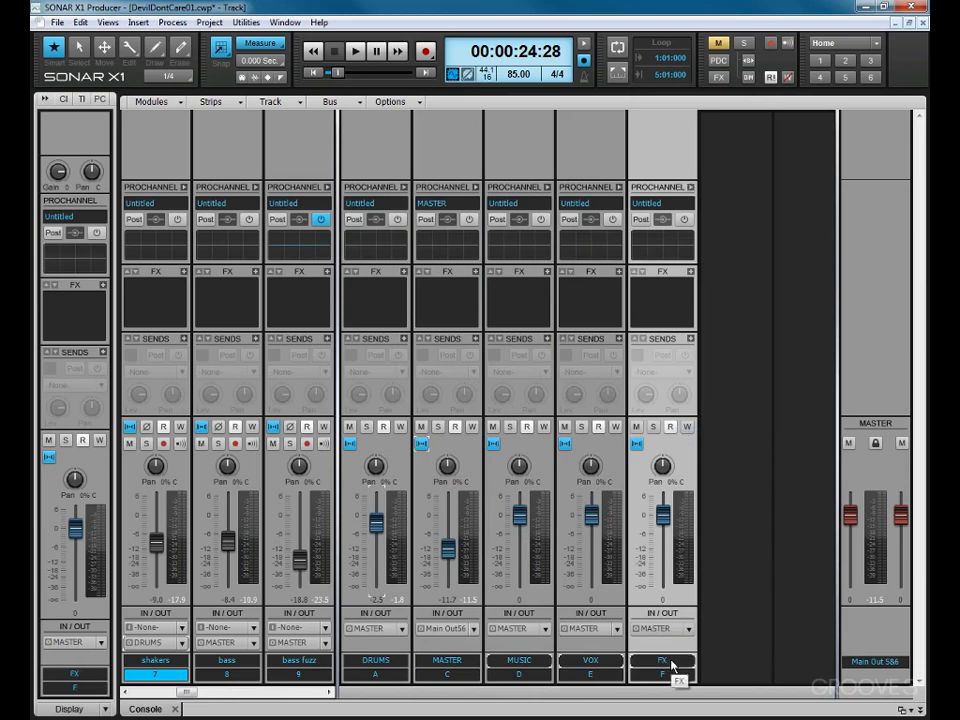
In the Track view's bus pane, reorder the buses so that MASTER comes last, below FX.
key(d)
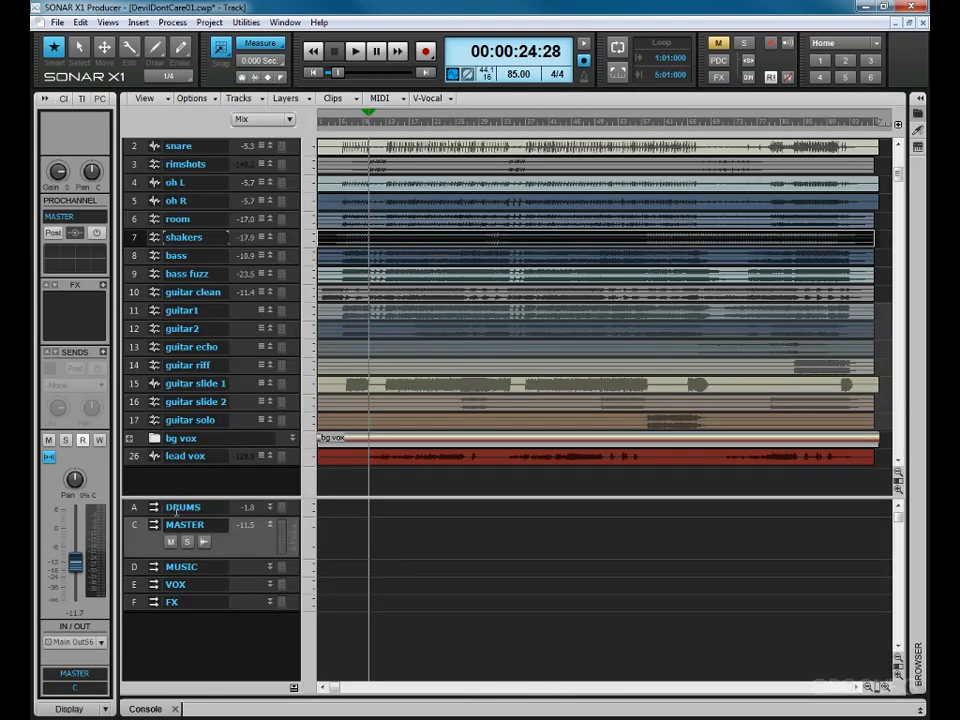
mouse_move(161, 558)
mouse_down()
mouse_move(156, 598)
mouse_move(153, 560)
mouse_up()
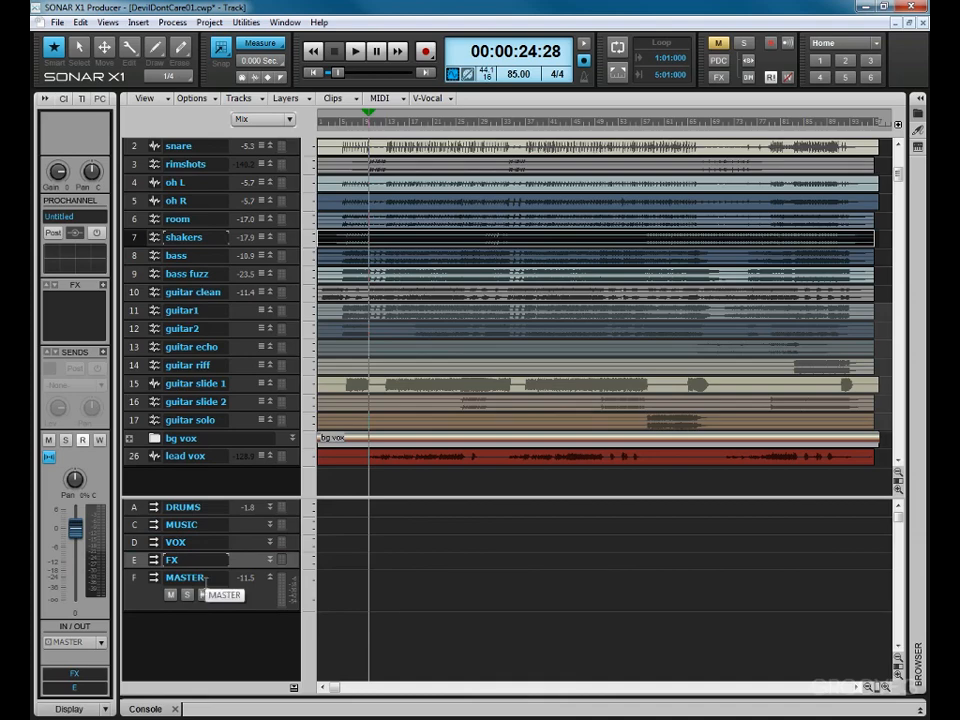
Return to the Console, give the track strips more width against the buses and hide the mains pane.
key(alt+2)
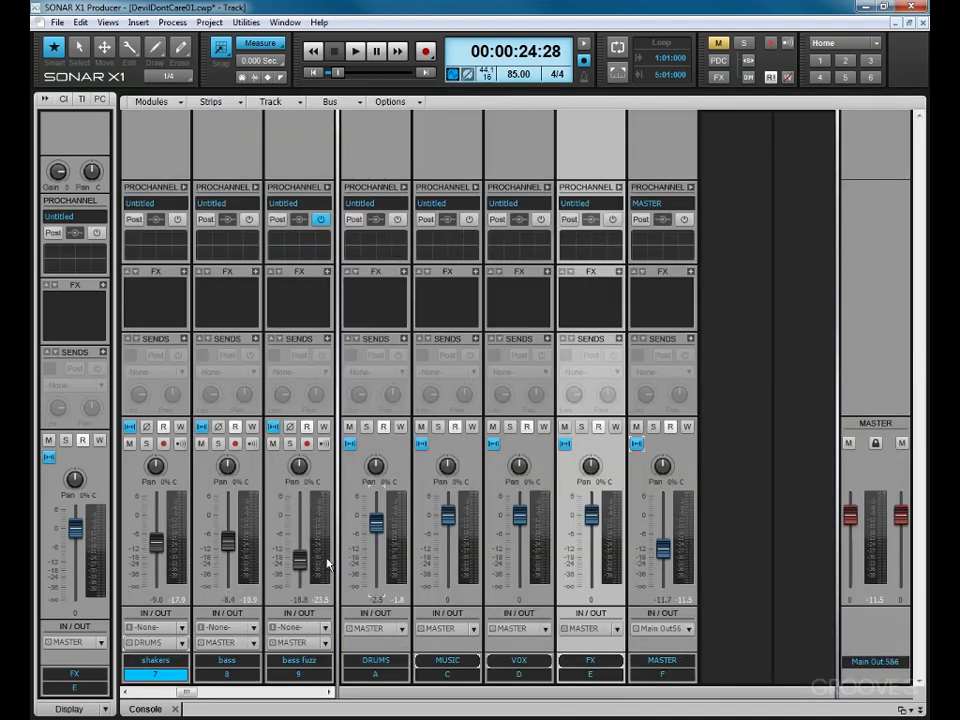
drag(362, 554, 465, 560)
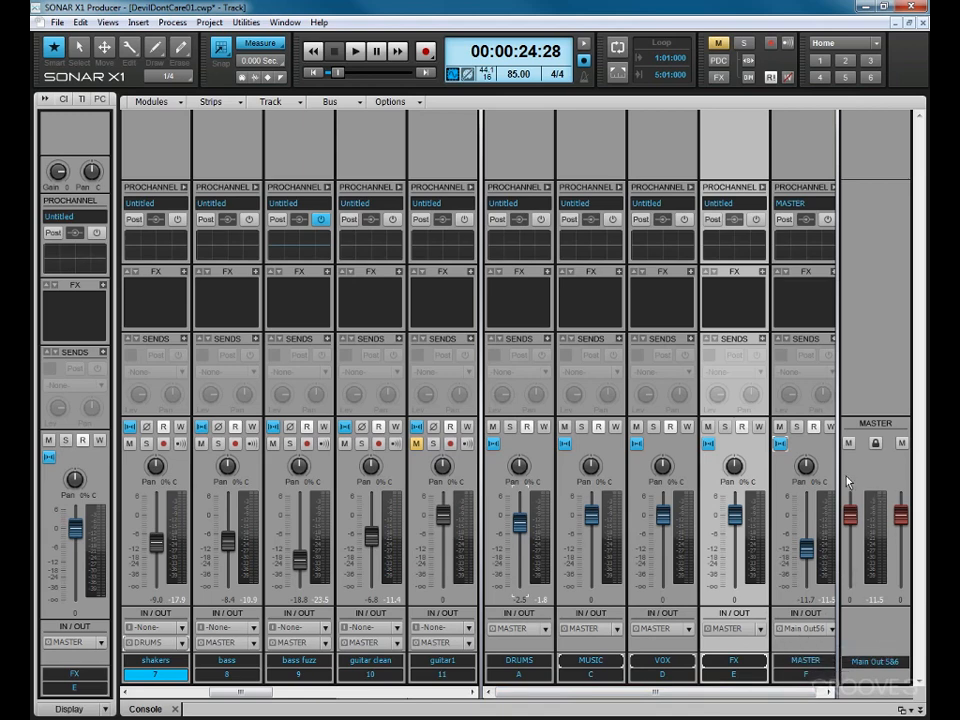
drag(840, 473, 846, 472)
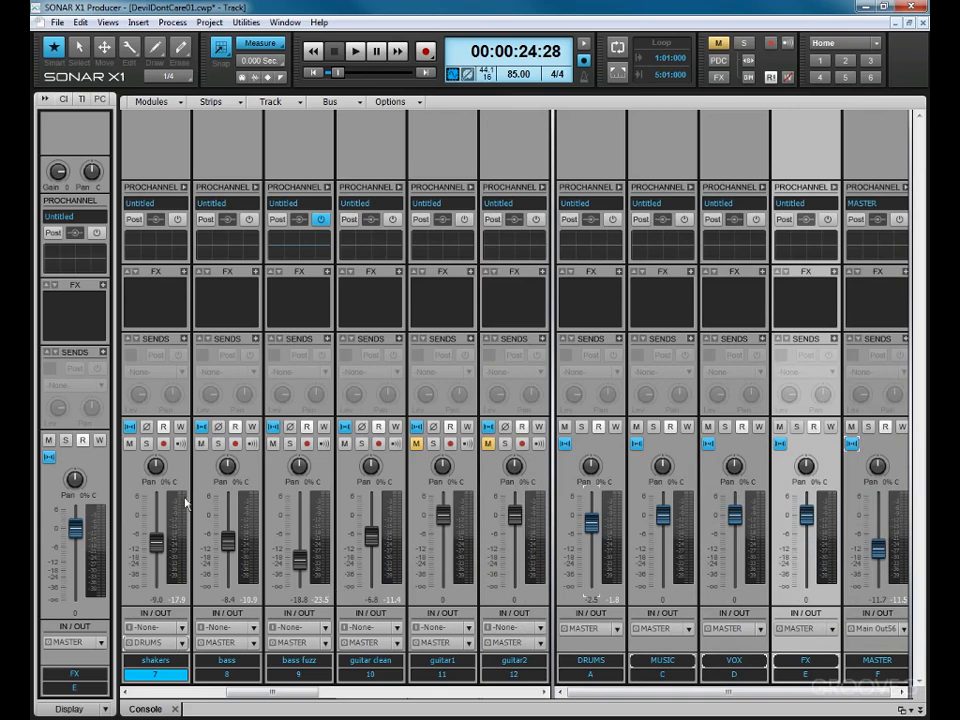
Collapse the Inspector and narrow all Console strips.
mouse_move(153, 492)
key(i)
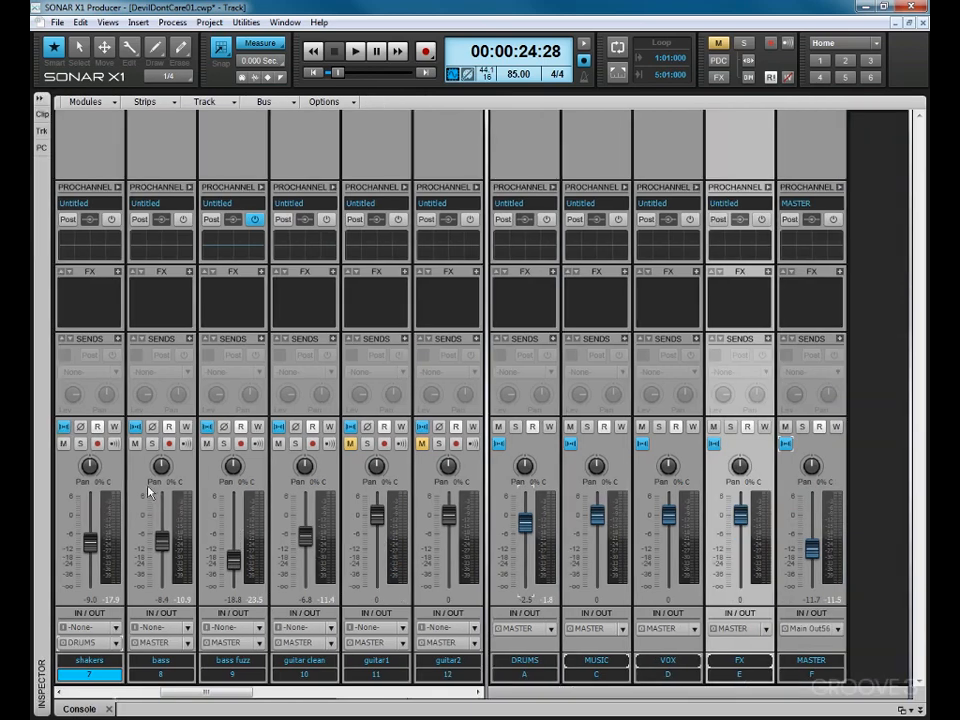
click(174, 102)
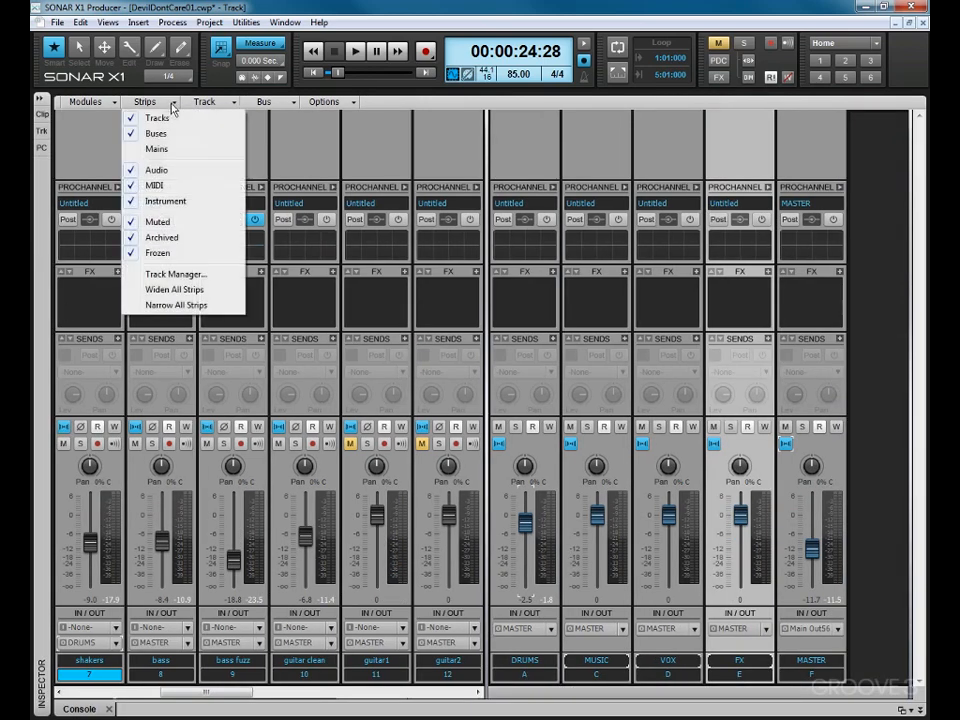
click(161, 305)
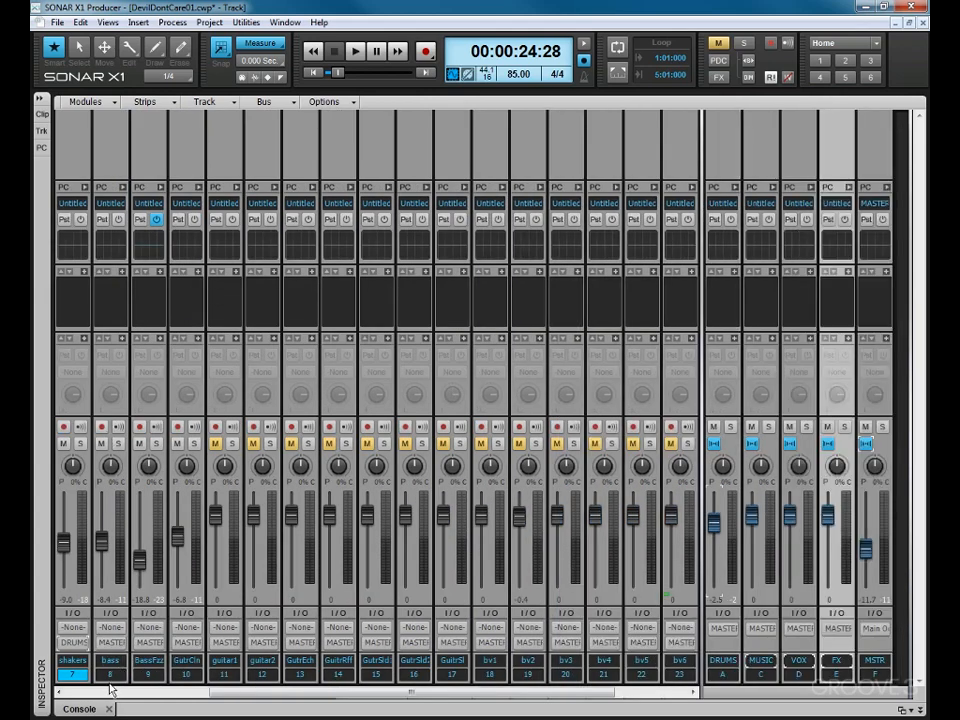
Set the outputs of the bass, bass fuzz and guitar clean tracks to the MUSIC bus.
click(100, 690)
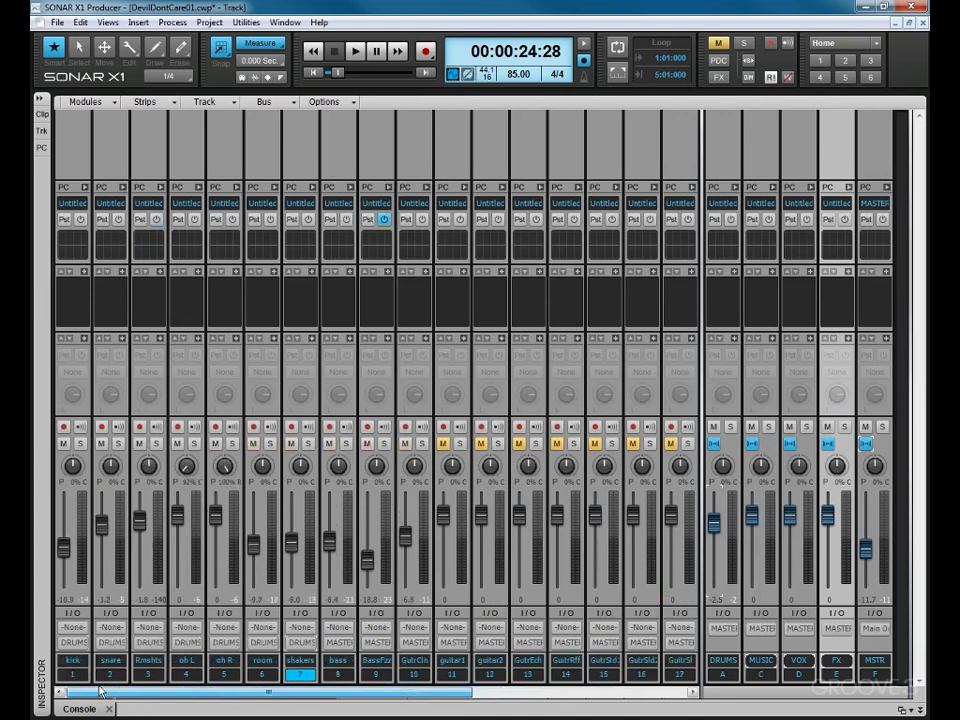
click(339, 643)
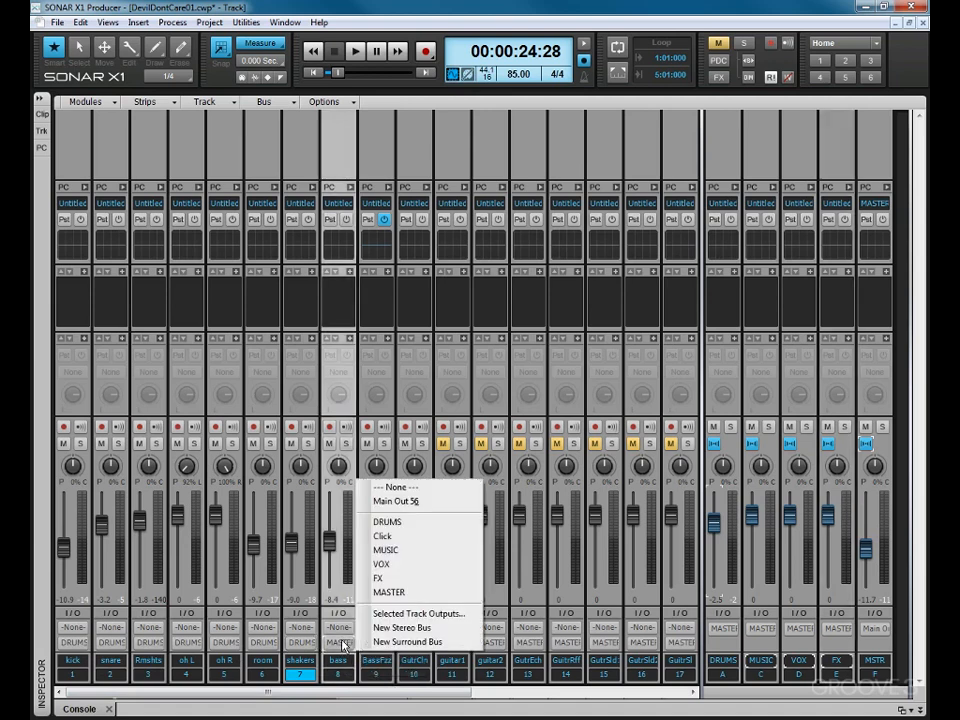
click(385, 550)
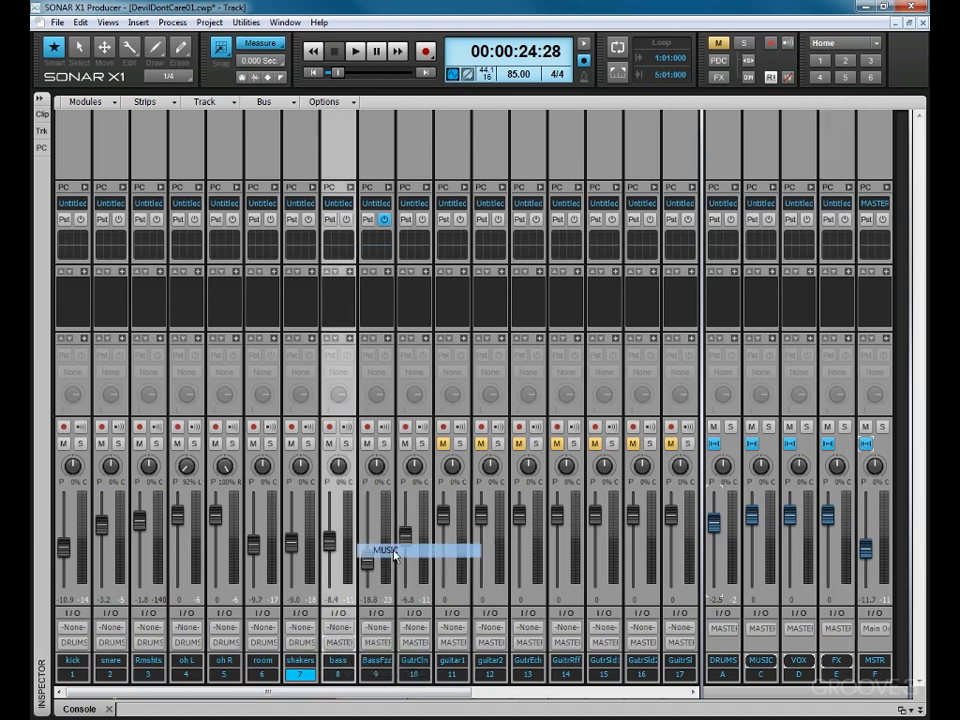
click(379, 645)
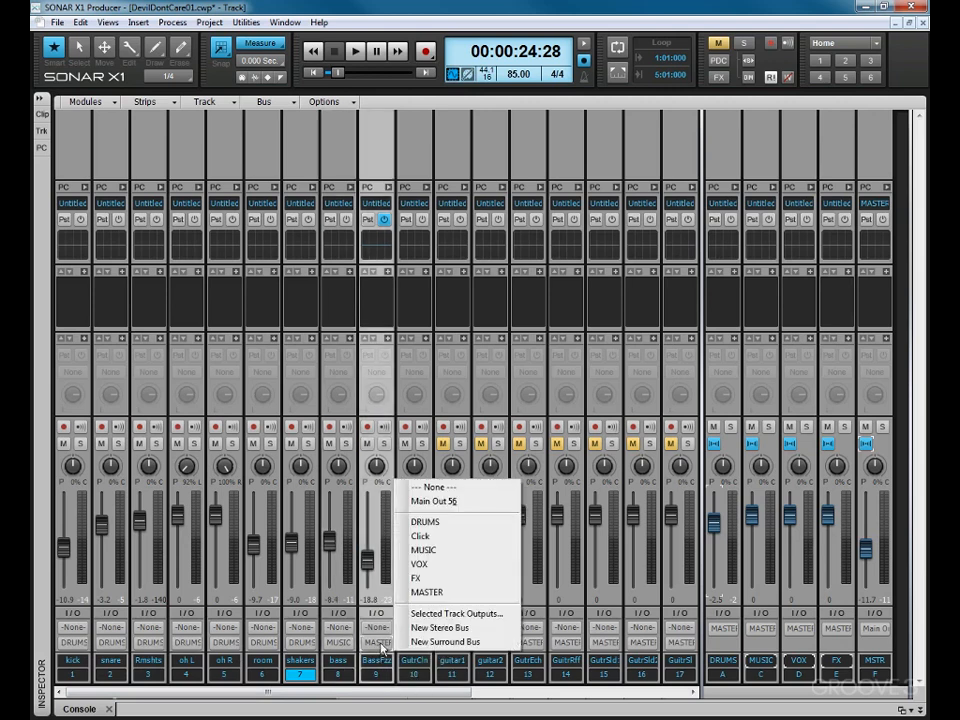
click(439, 551)
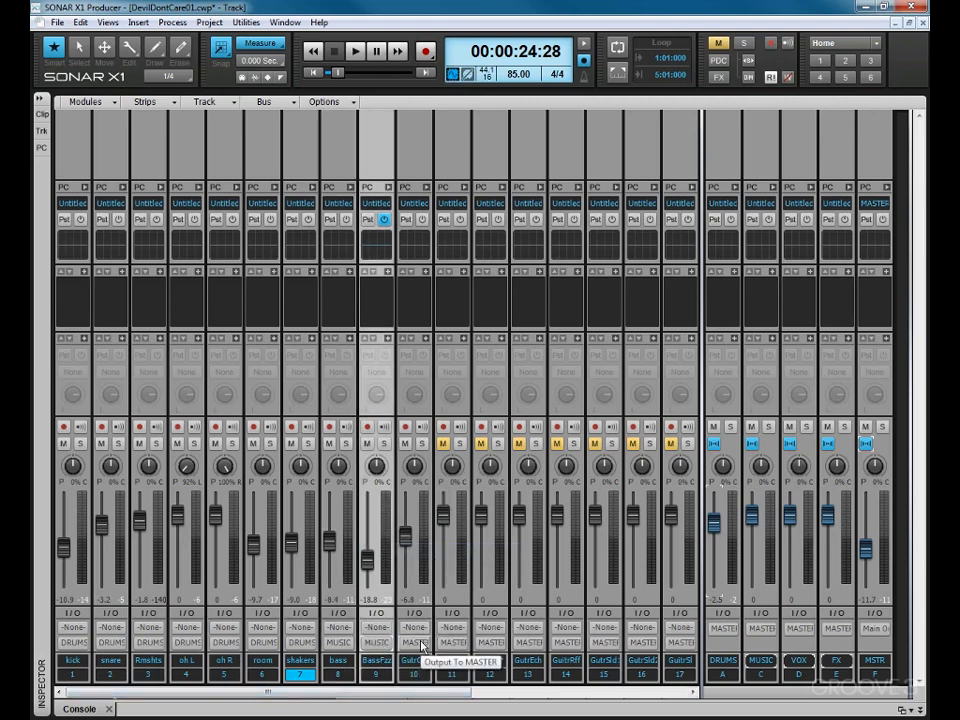
click(432, 645)
click(490, 550)
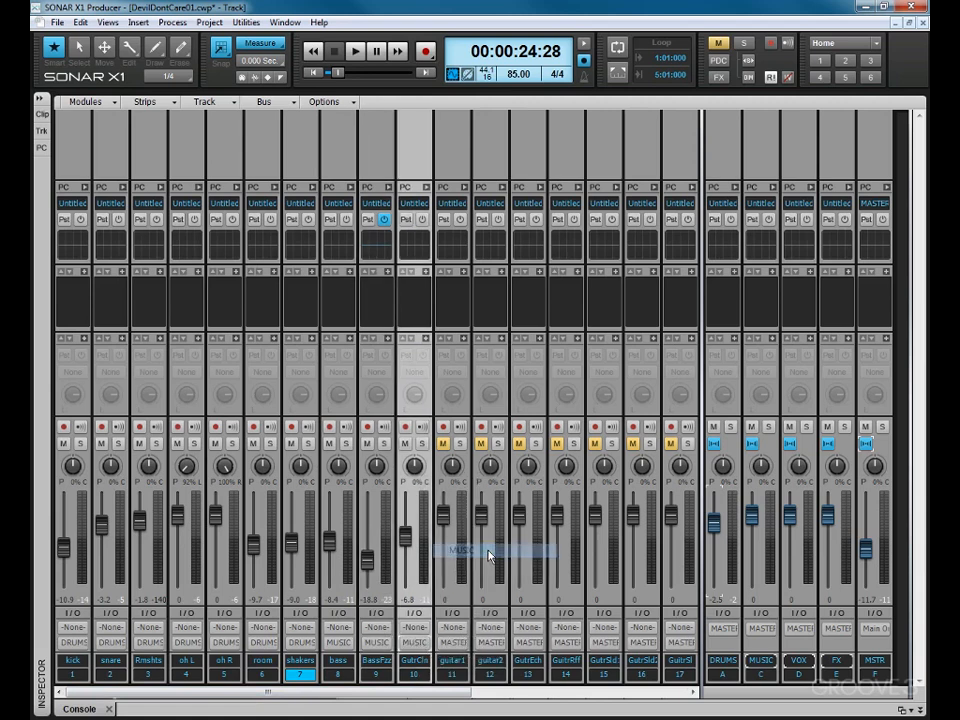
Route the outputs of the guitar1, guitar2 and GutrEch tracks to the MUSIC bus.
click(458, 650)
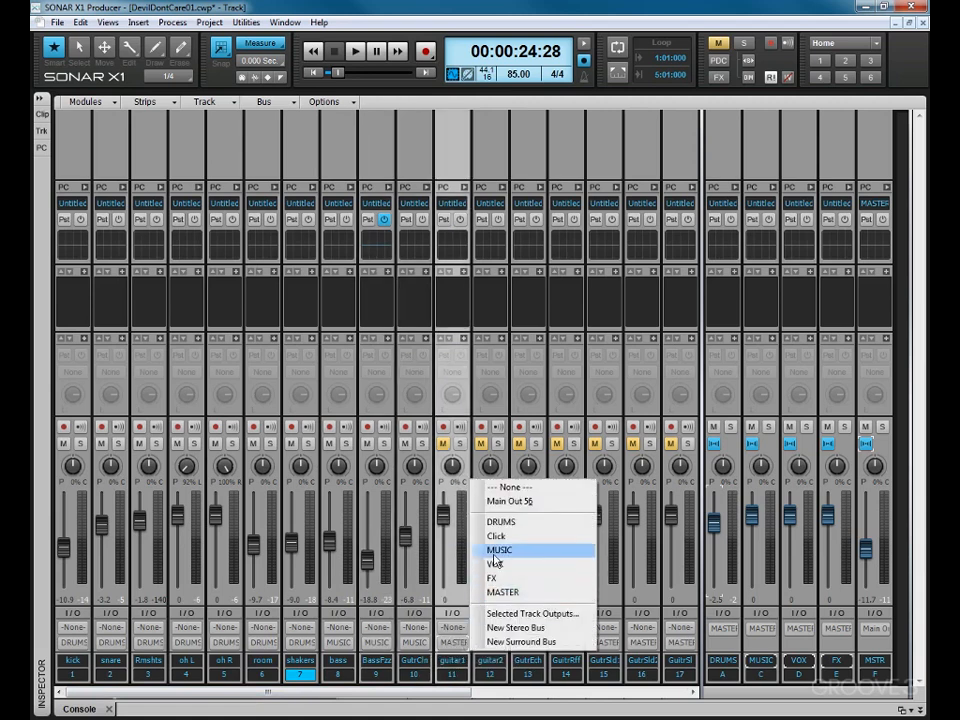
click(495, 550)
click(489, 648)
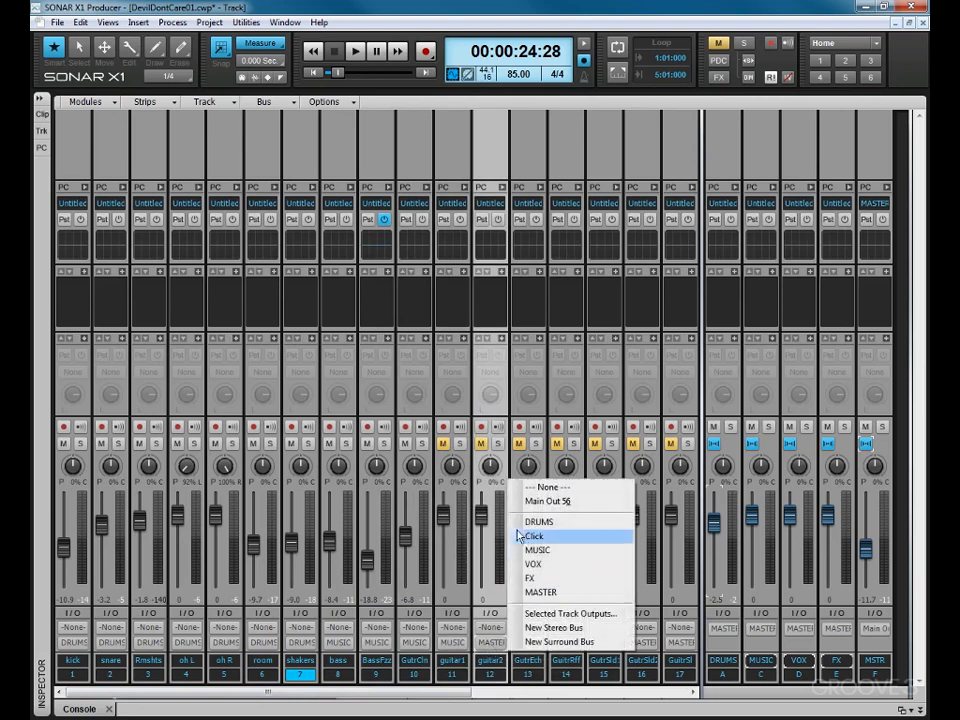
click(530, 550)
click(527, 642)
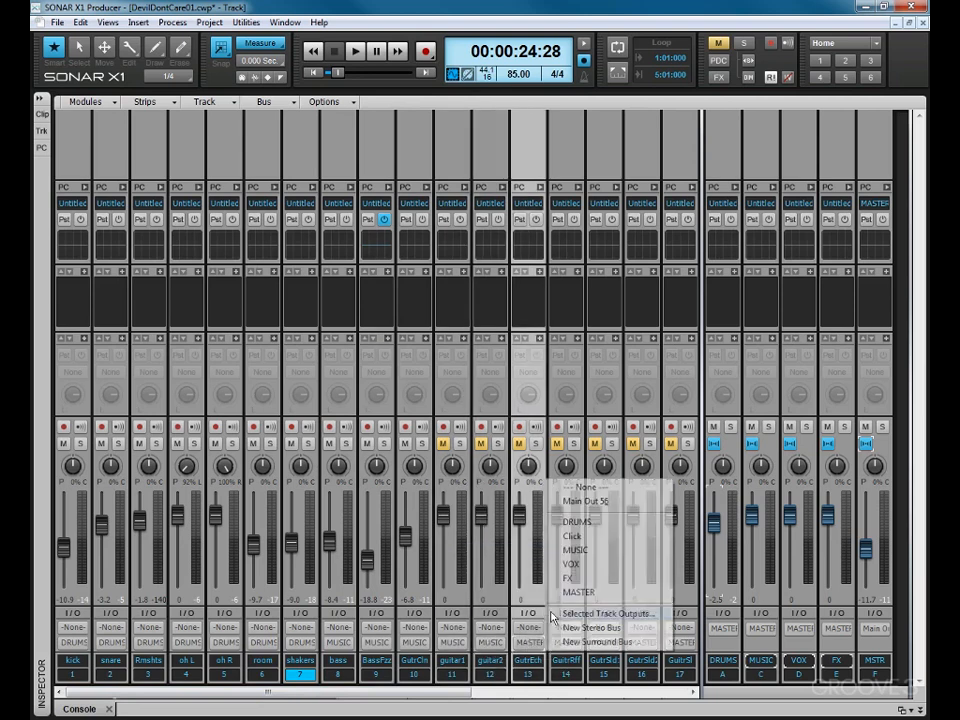
click(568, 558)
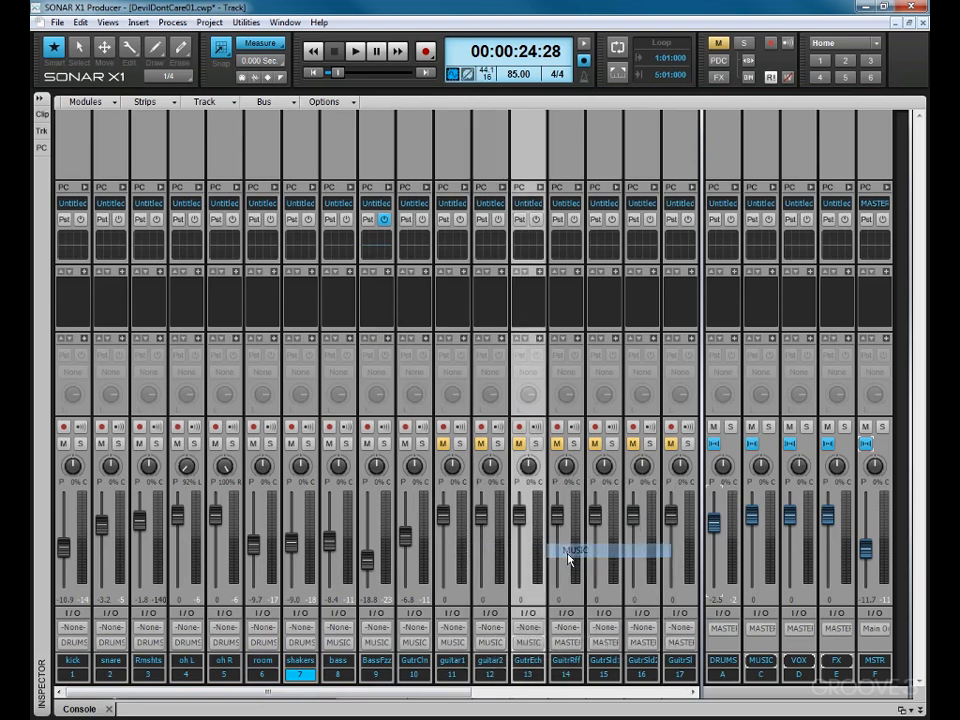
Route the outputs of the remaining guitar tracks, the guitar riff and slide tracks 14 to 17, to the MUSIC bus.
click(570, 643)
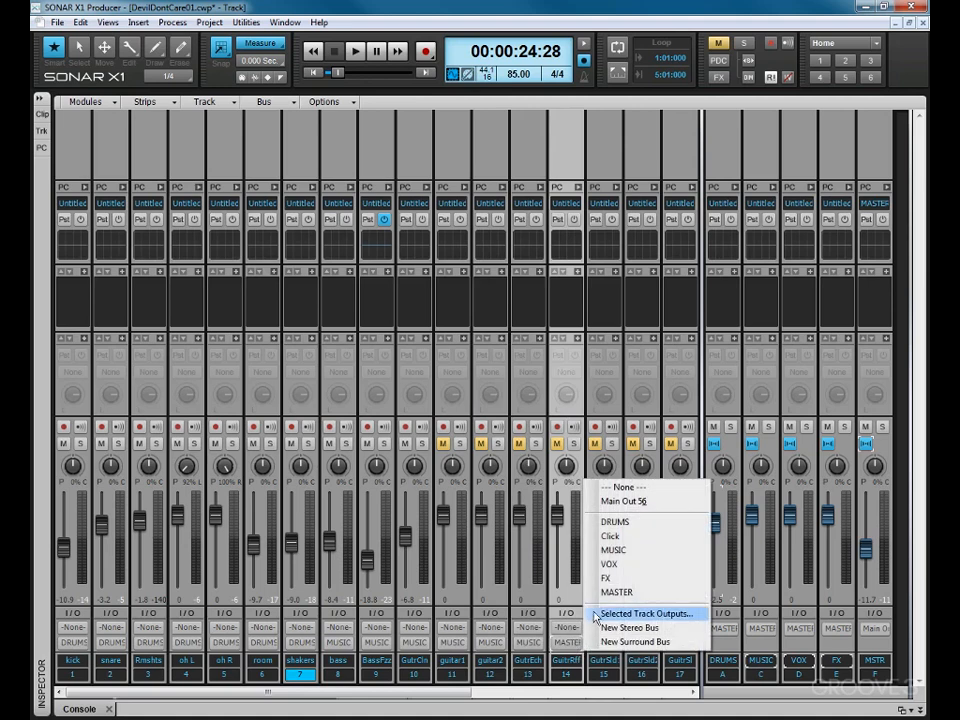
click(612, 551)
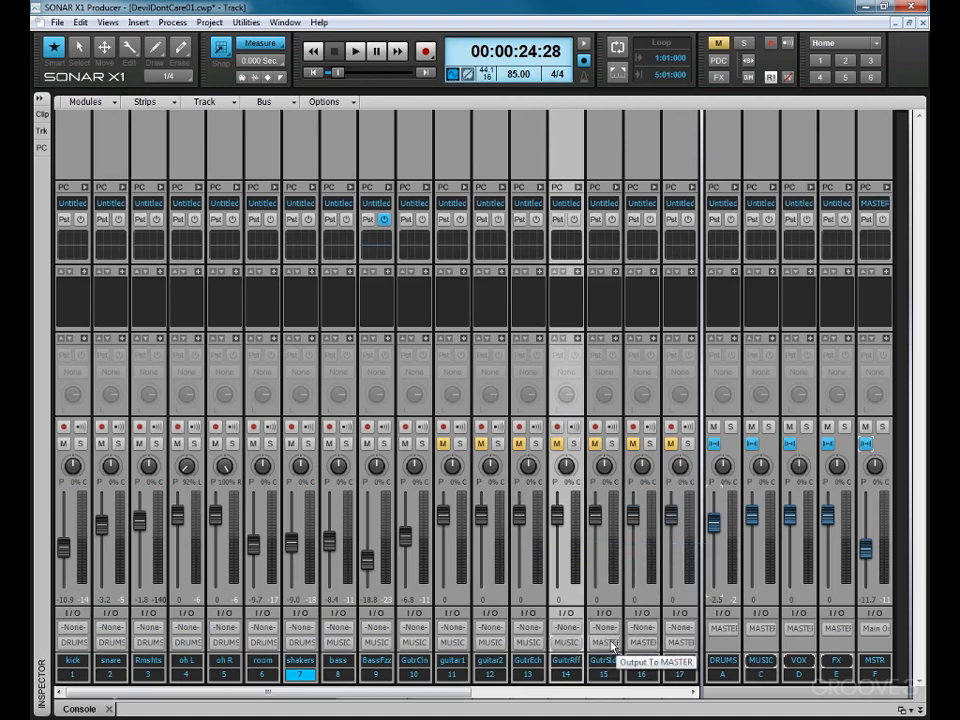
click(612, 647)
click(655, 551)
click(644, 643)
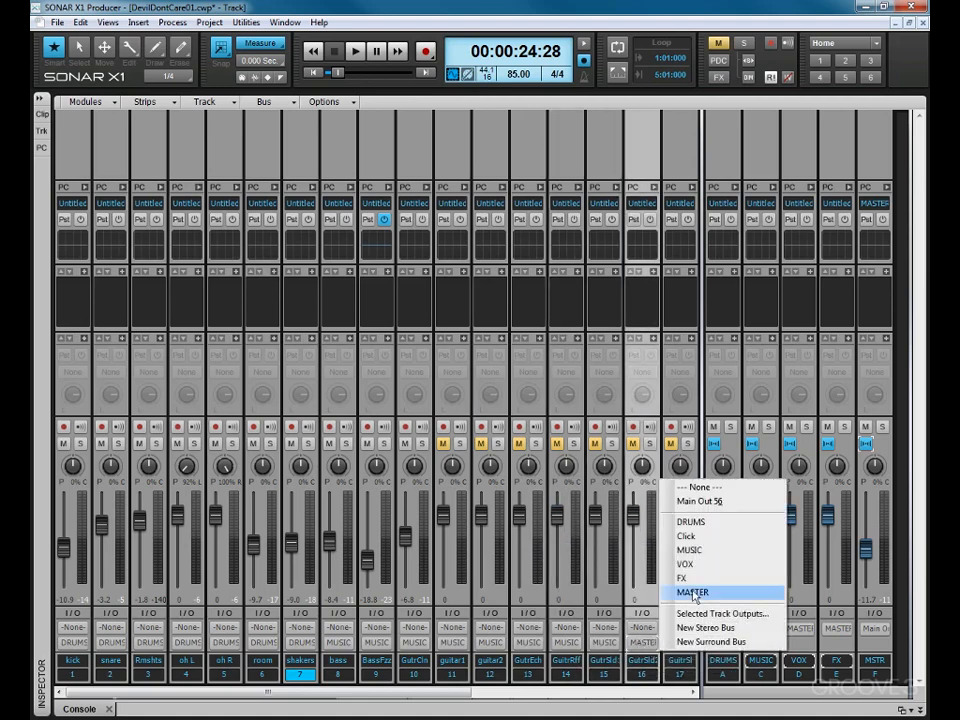
click(700, 551)
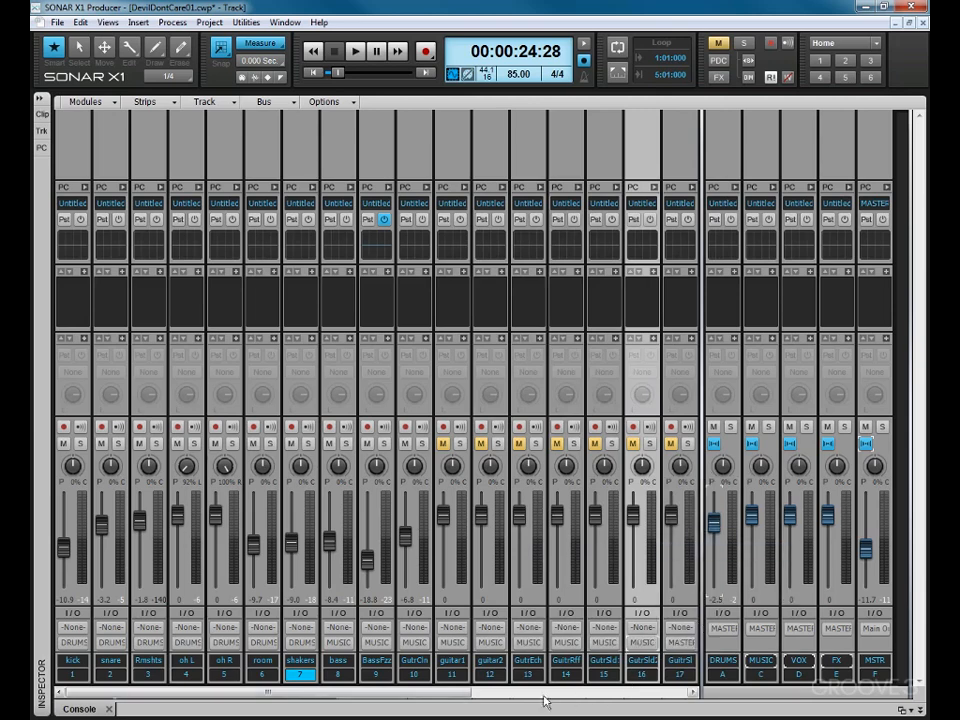
drag(411, 694, 551, 694)
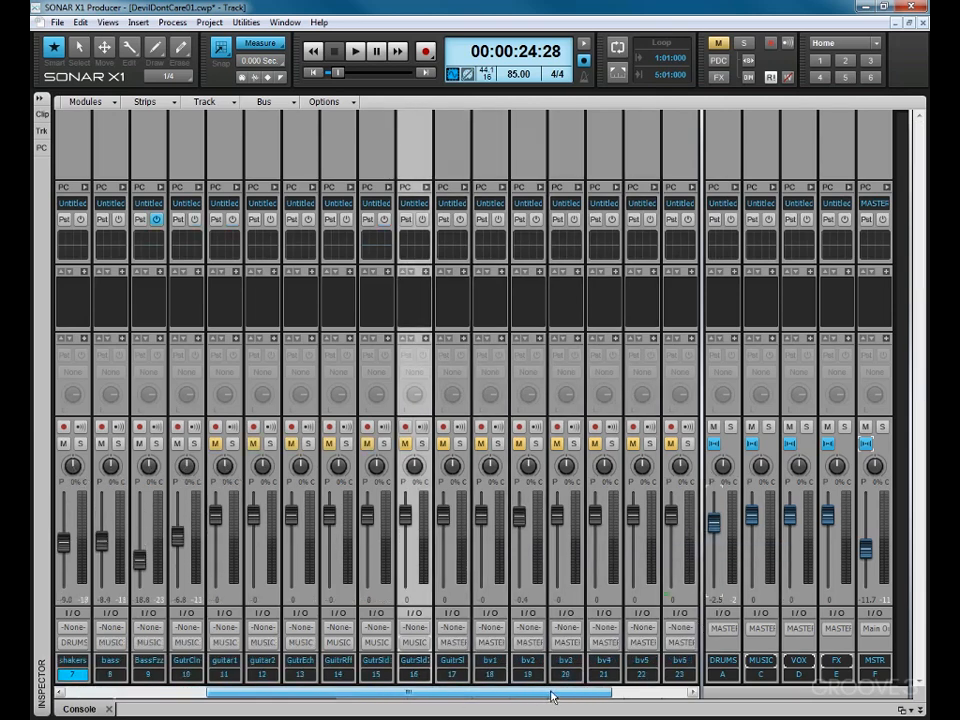
click(457, 644)
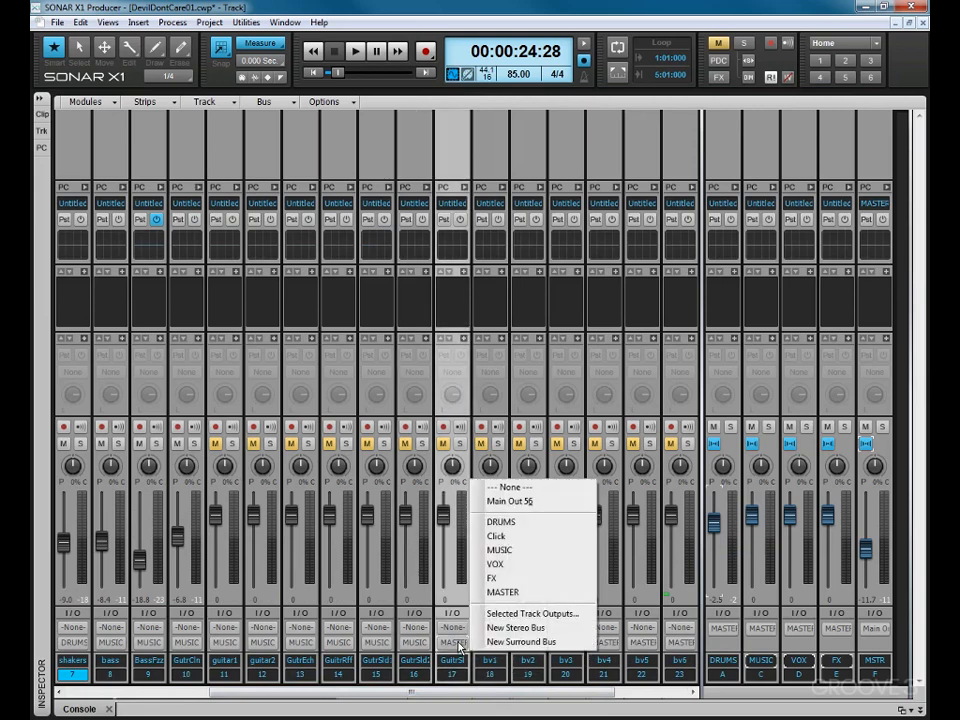
click(499, 550)
Route the outputs of the backing vocal tracks bv1 to bv8 and the lead vocal track to the VOX bus.
drag(512, 692, 589, 692)
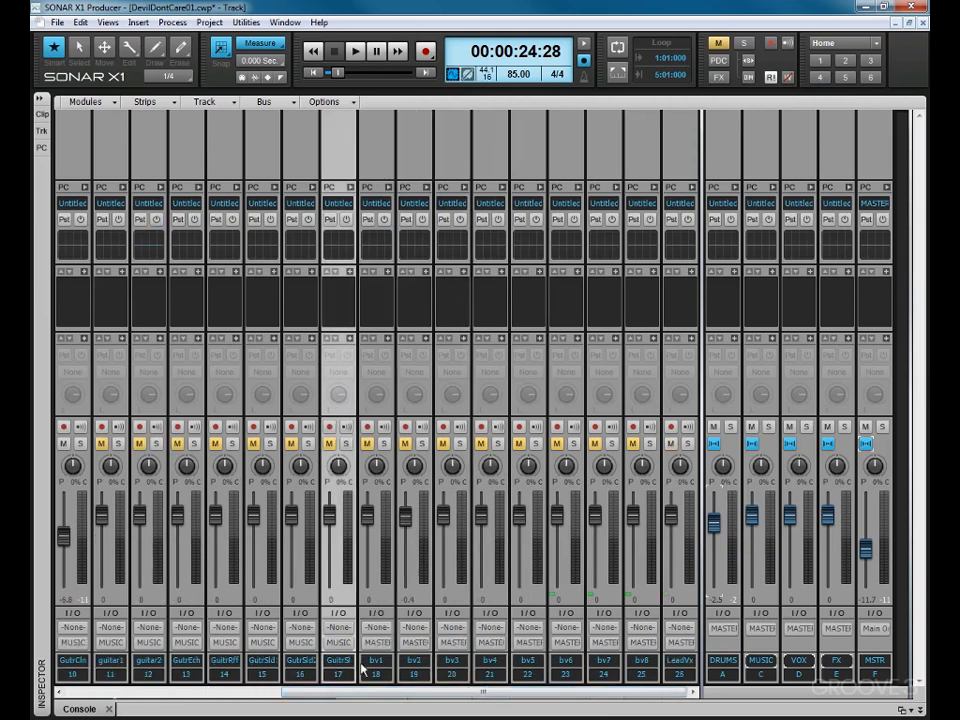
click(390, 642)
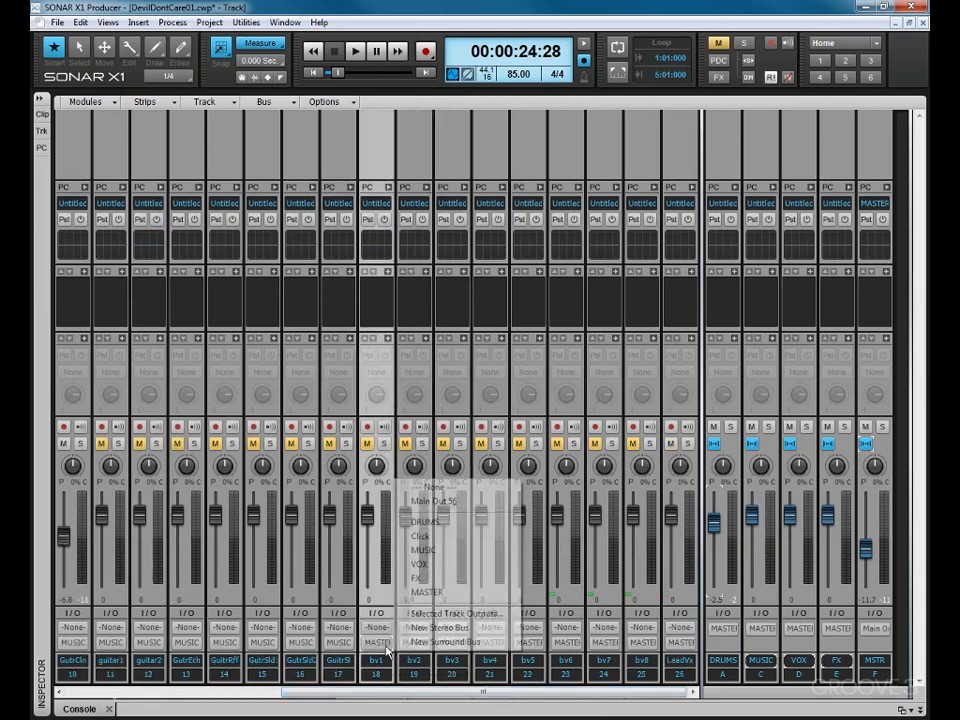
click(444, 573)
click(420, 642)
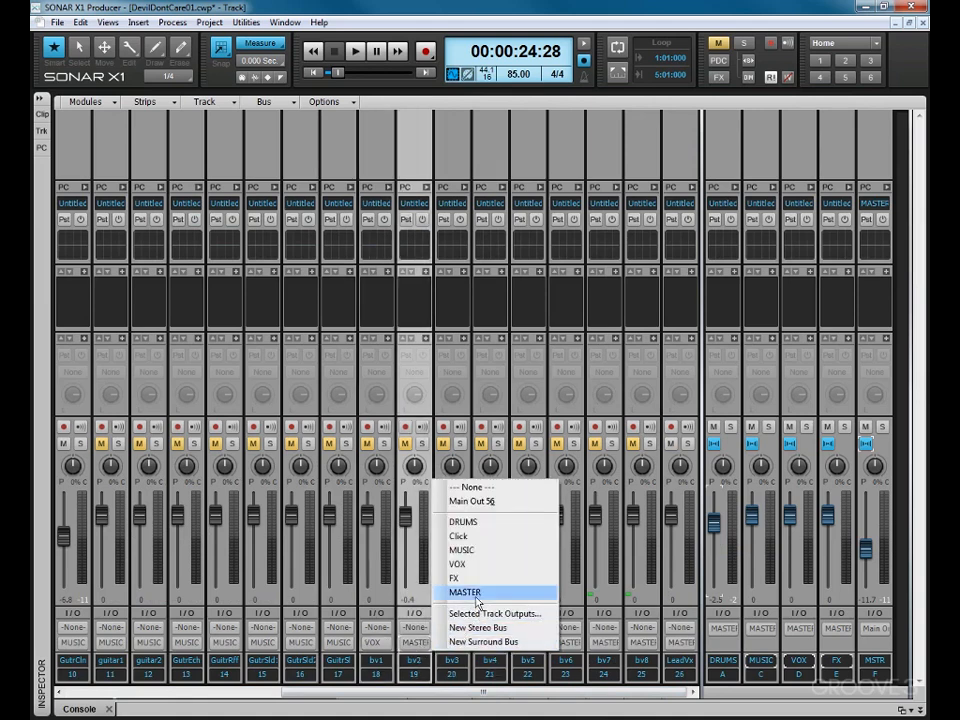
click(462, 564)
click(453, 642)
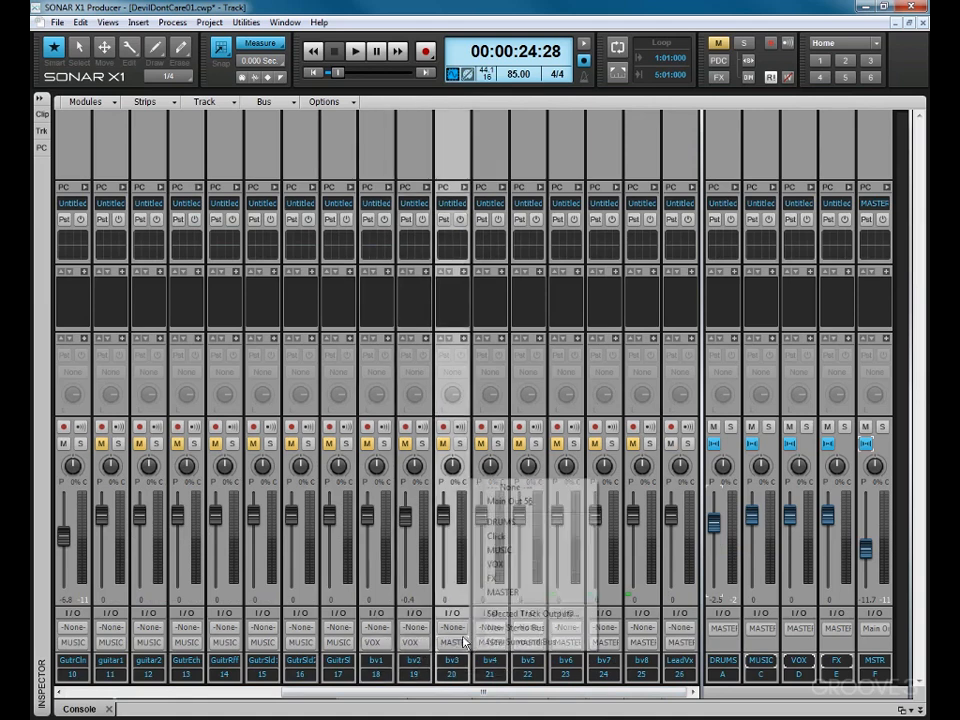
click(495, 564)
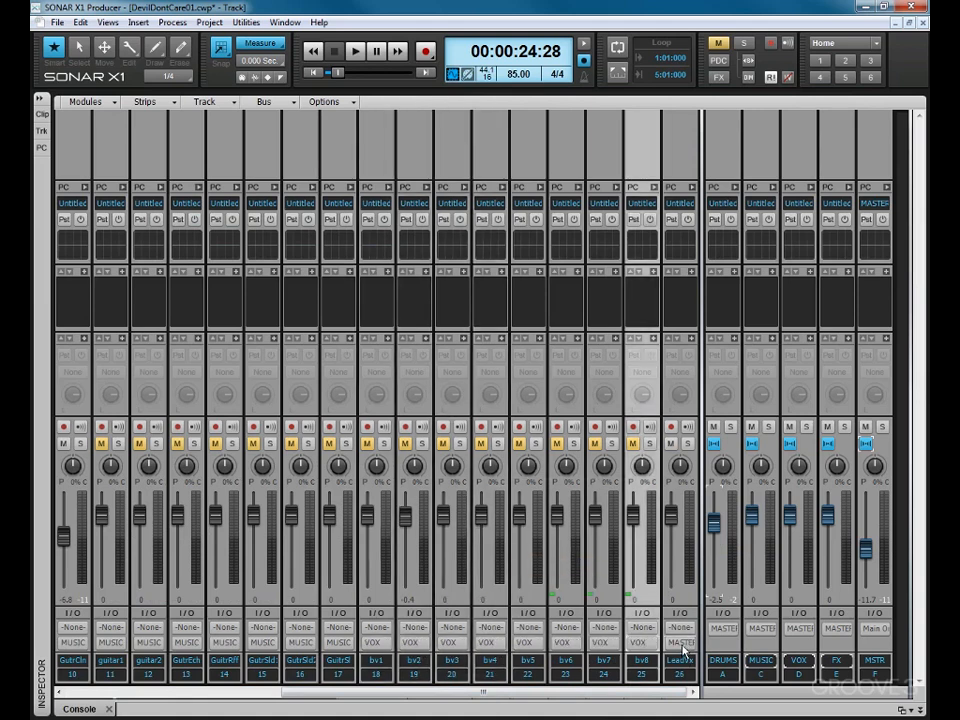
click(682, 645)
click(733, 566)
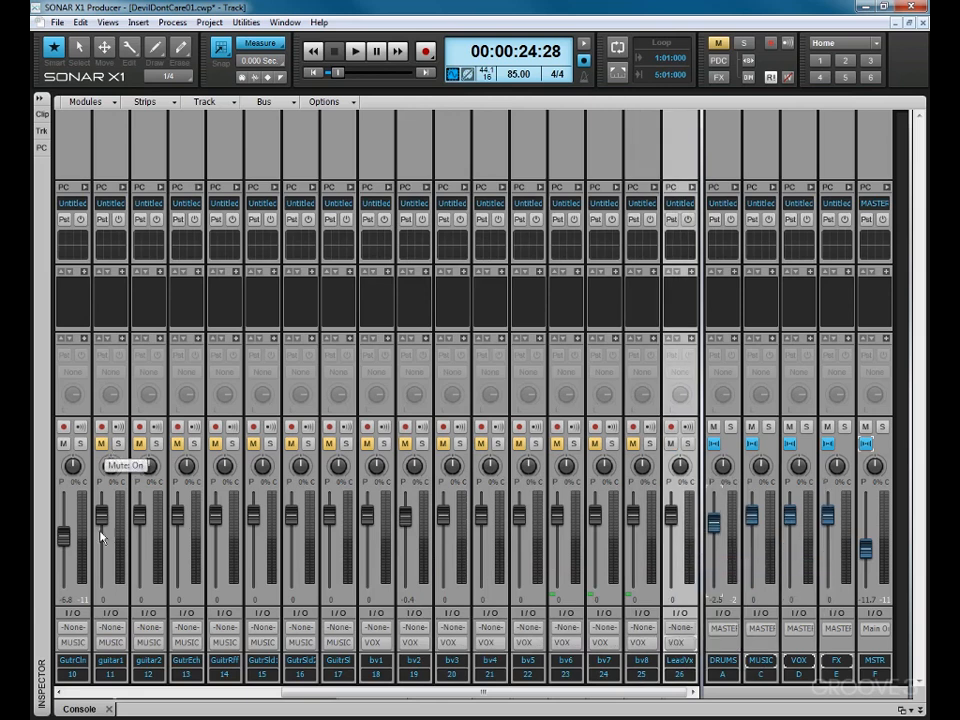
Lower the faders of bv1 to bv8 to between about -7.5 and -13 dB and of guitar tracks 11 to 17 to between about -3.6 and -7.1 dB.
drag(367, 515, 405, 550)
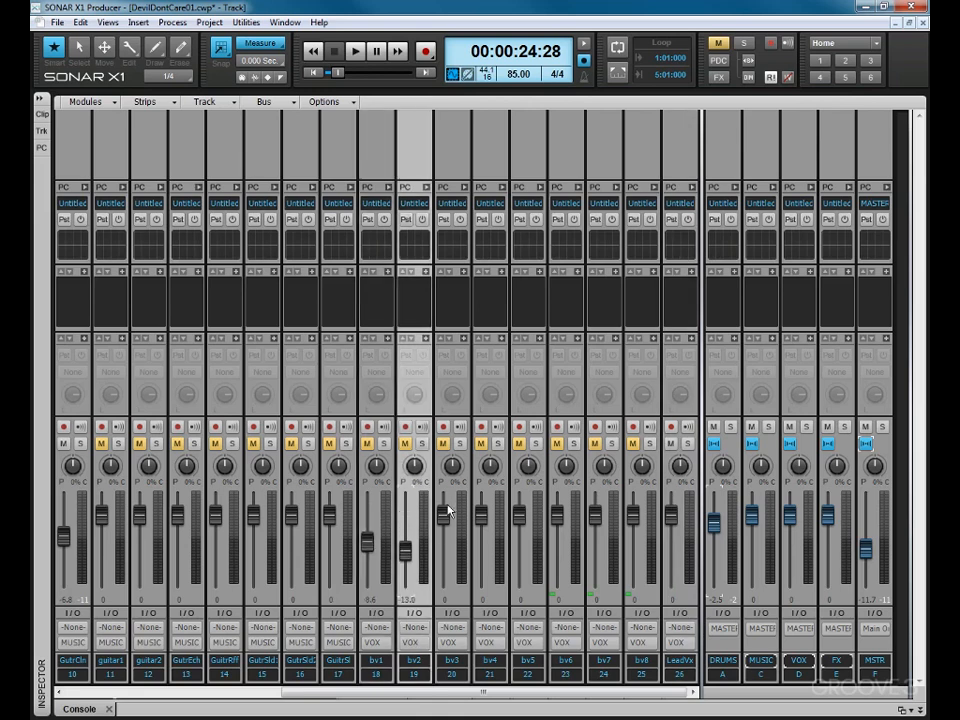
drag(443, 515, 481, 548)
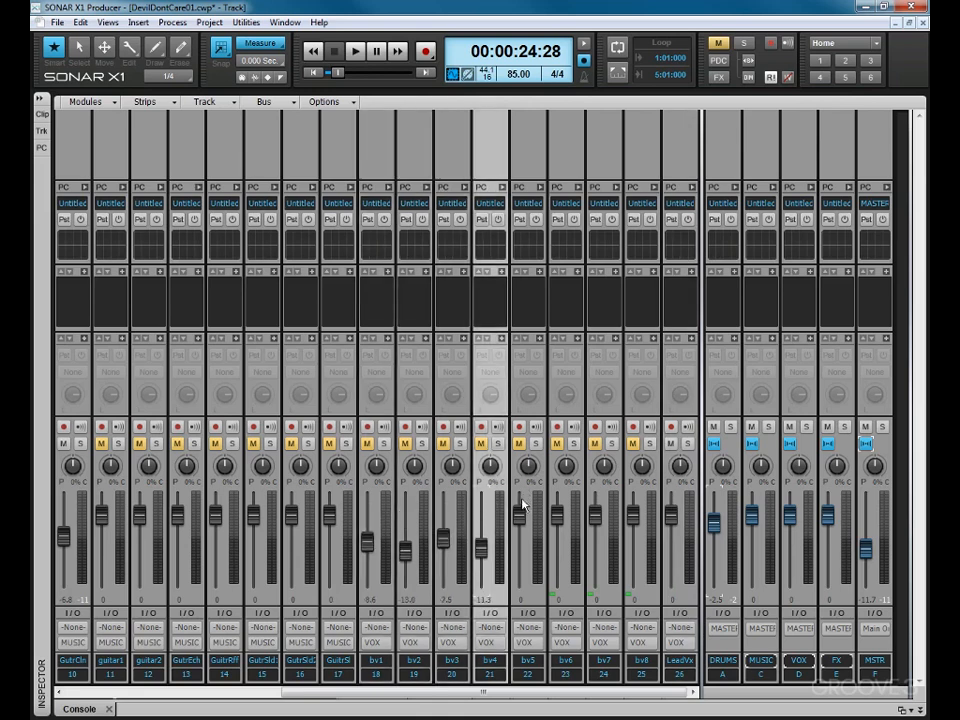
drag(520, 513, 557, 539)
drag(105, 525, 329, 525)
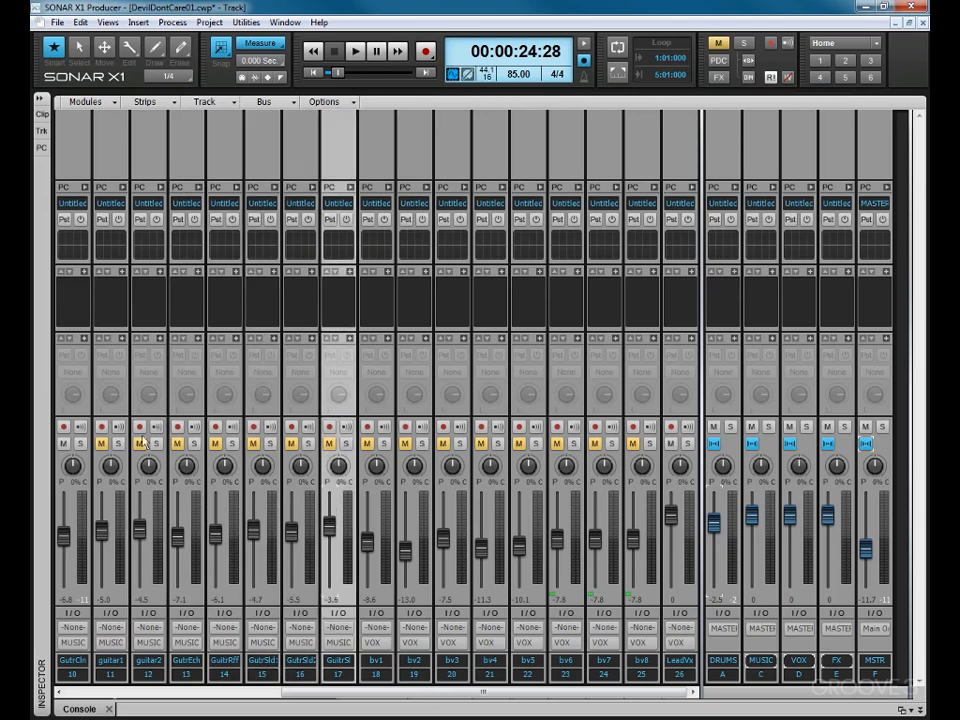
Unmute all muted tracks at once and select the lead vocal track's strip.
click(103, 444)
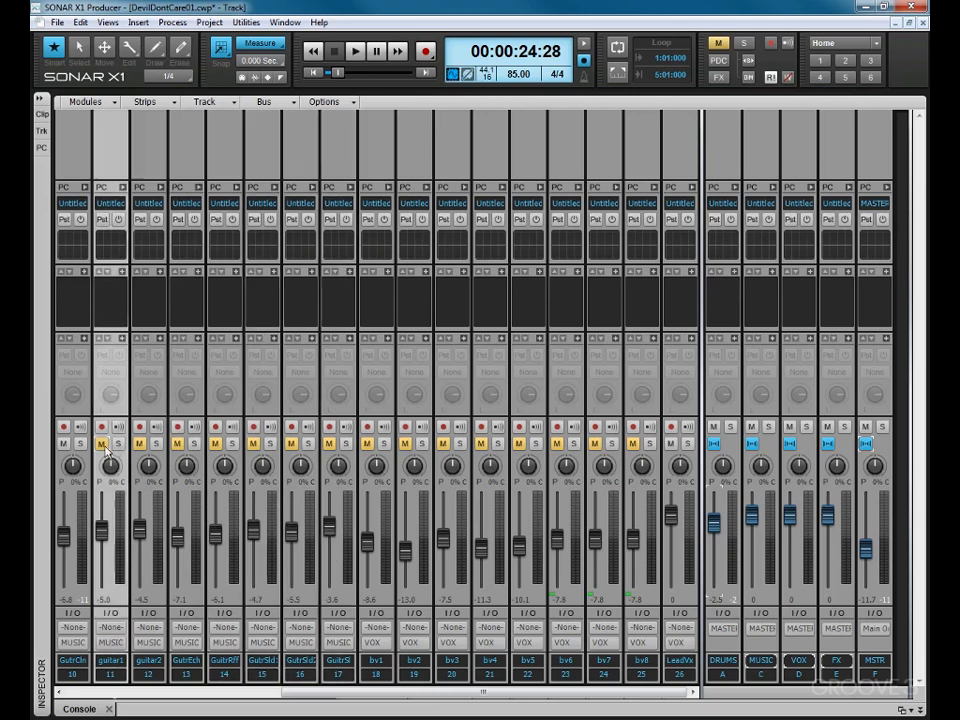
click(721, 44)
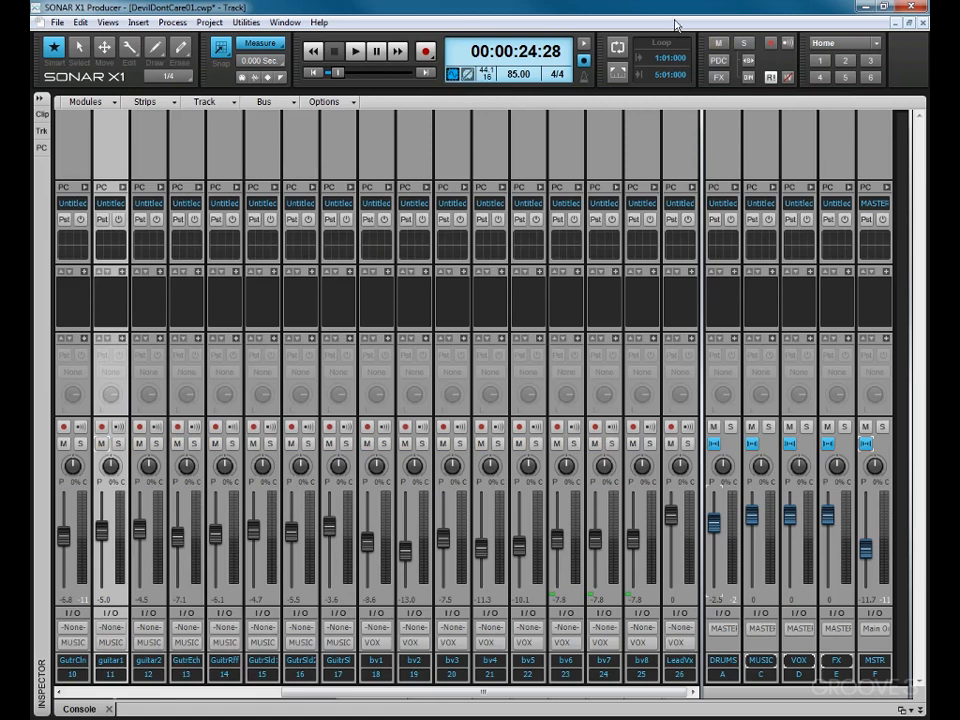
click(698, 582)
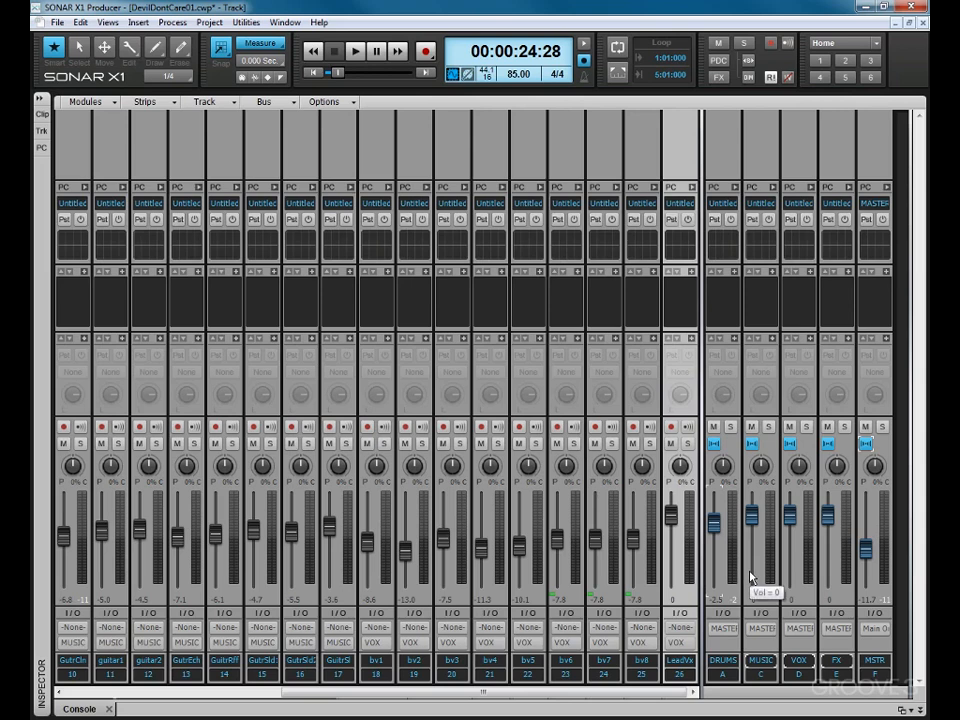
Play the song, pull the MUSIC and VOX bus faders down to silence, and raise them again to about -6.1 dB and 0 dB.
key(space)
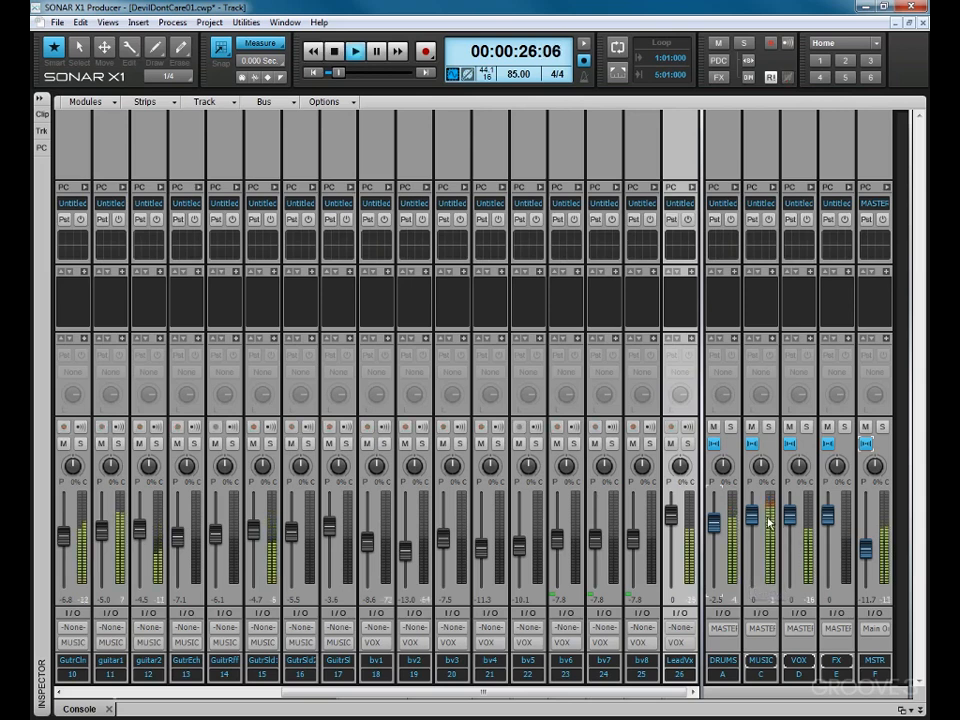
drag(752, 515, 752, 585)
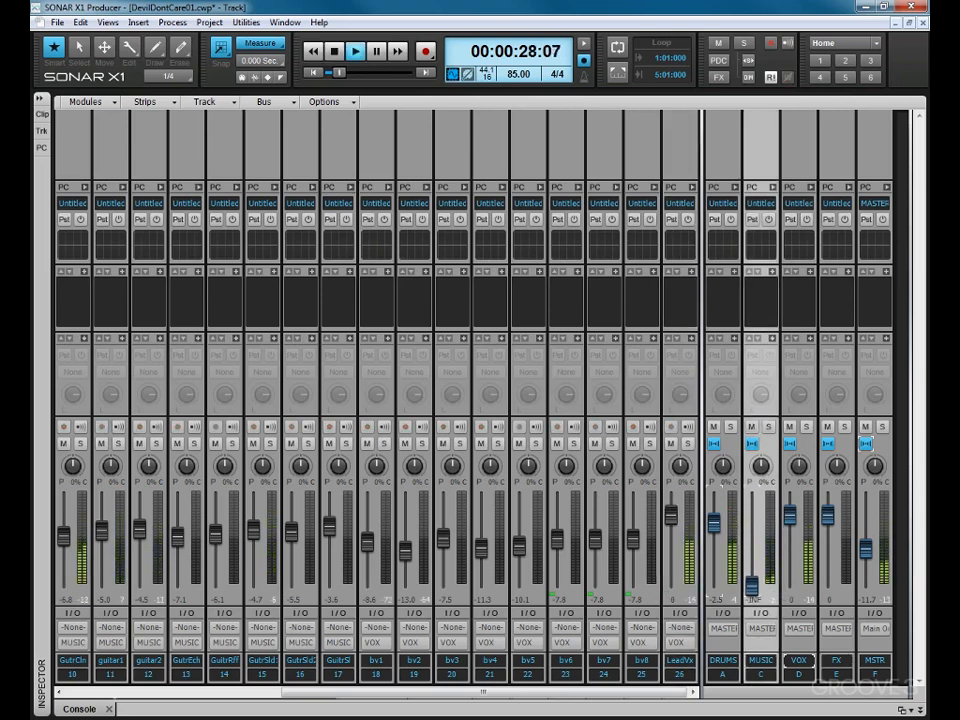
click(790, 515)
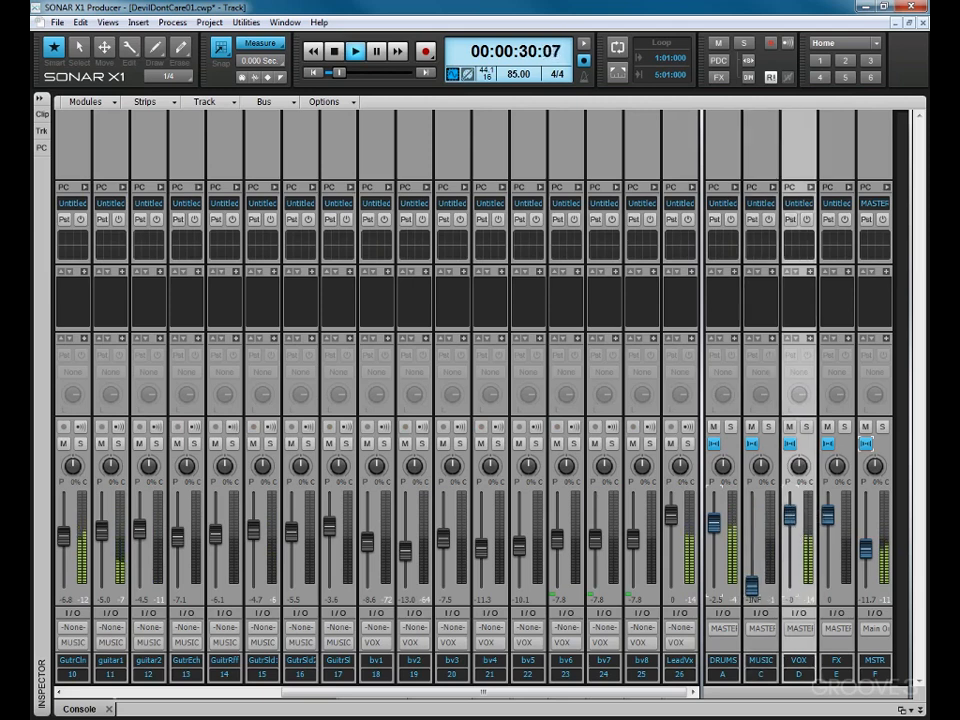
drag(790, 515, 752, 534)
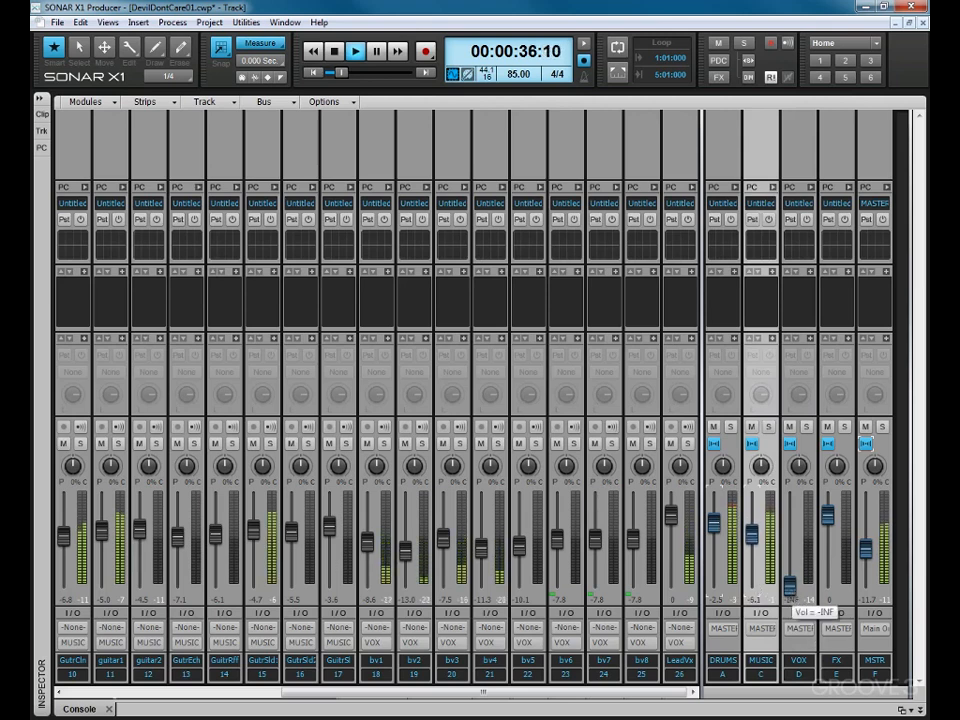
drag(790, 588, 790, 515)
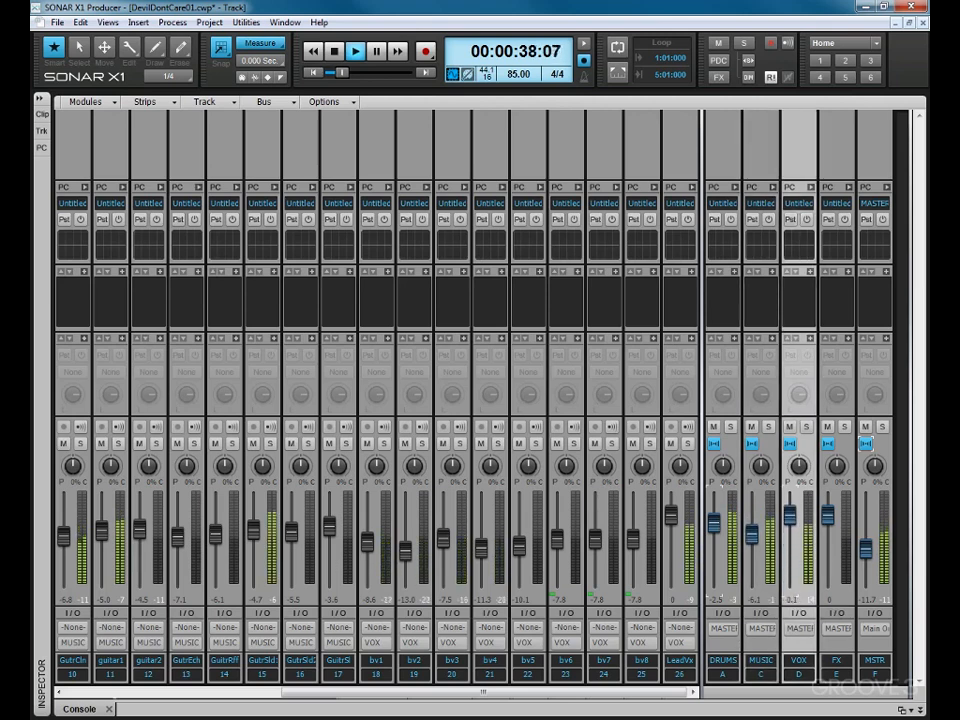
Balance the bus faders at about -1.5 dB for DRUMS, -1.7 for MUSIC, -3.1 for VOX, -2.9 for FX and -10.7 for MSTR.
drag(714, 523, 752, 540)
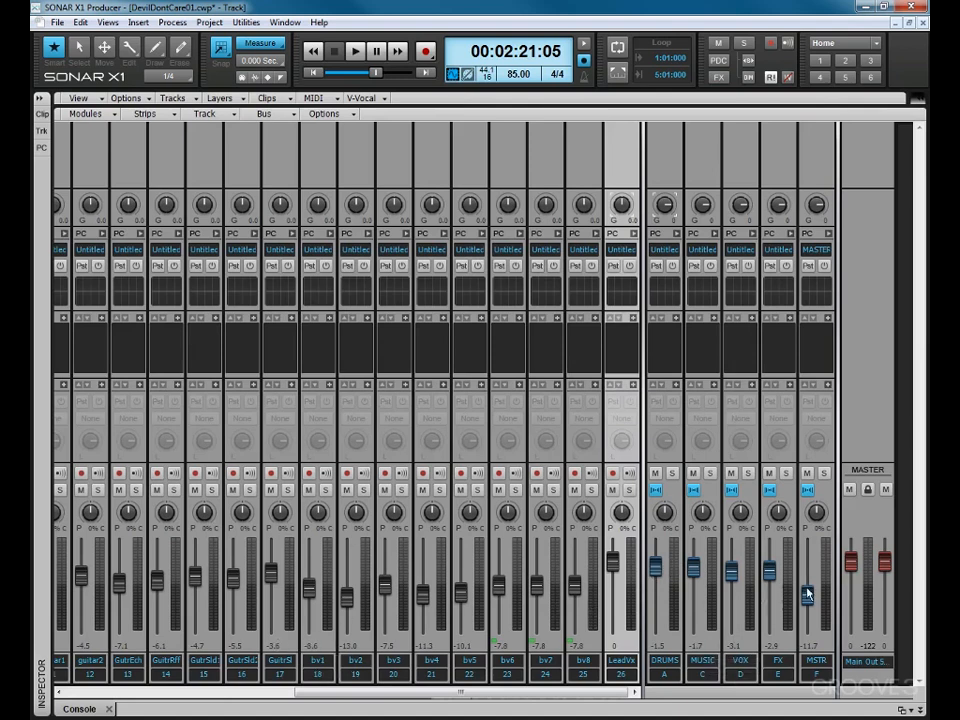
mouse_move(806, 596)
mouse_down()
mouse_move(806, 578)
mouse_move(806, 594)
mouse_up()
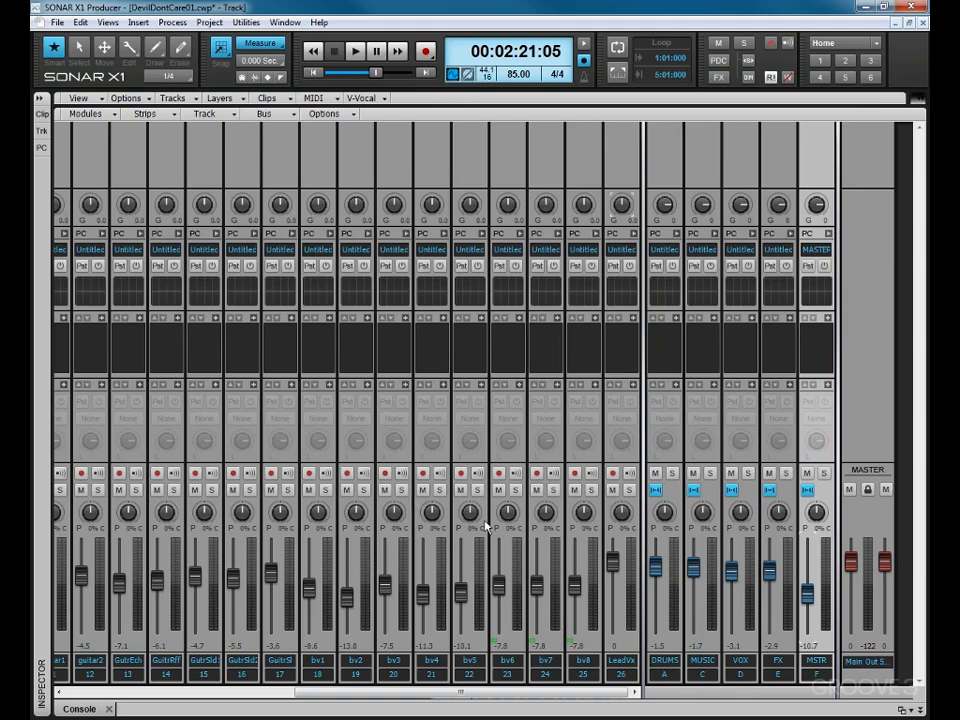
Set the Console Bus Name Text color in the Console View color category to white and apply the preferences.
key(p)
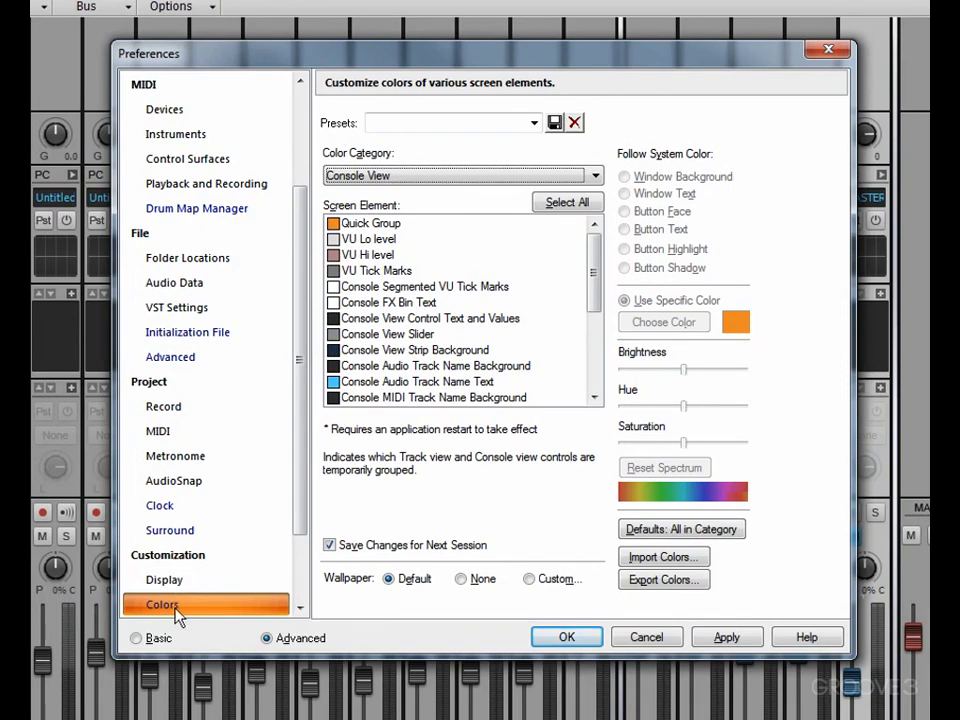
click(457, 181)
click(401, 271)
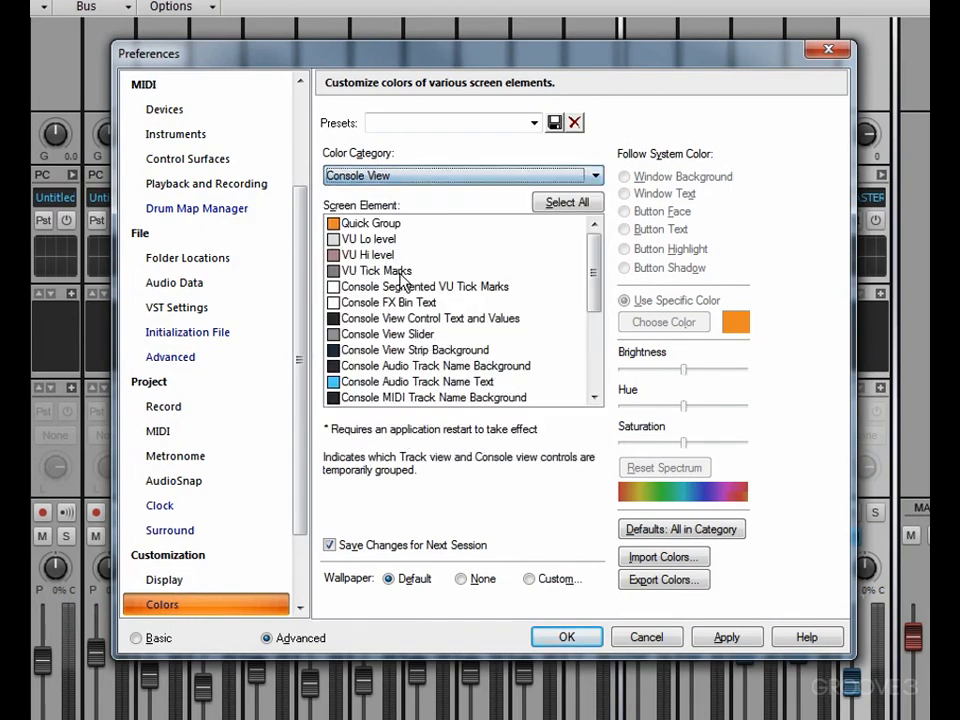
drag(596, 256, 594, 403)
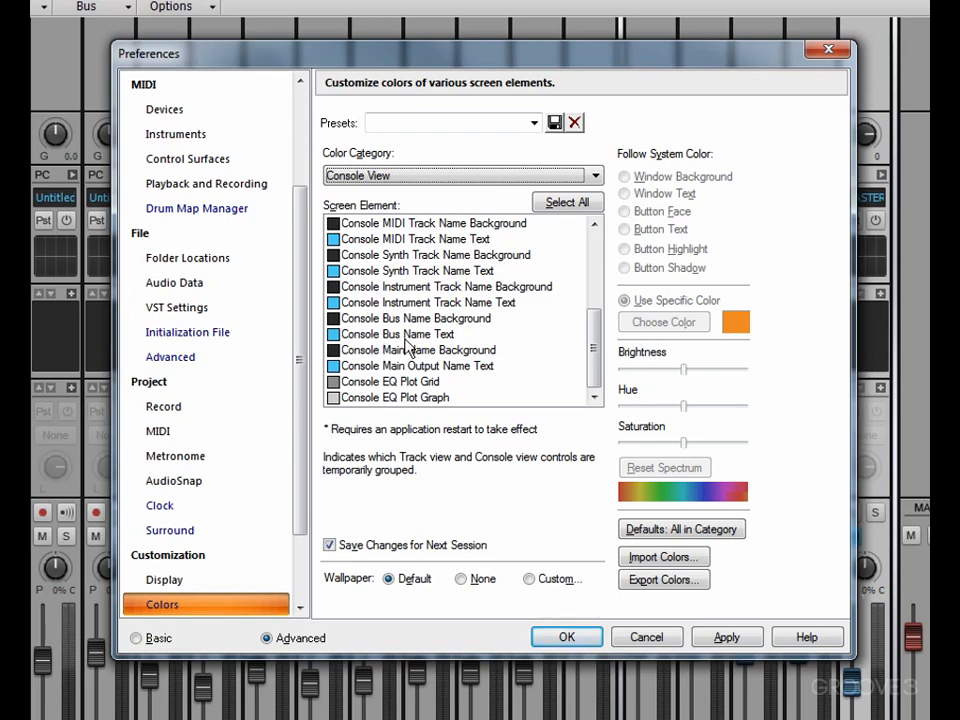
click(354, 336)
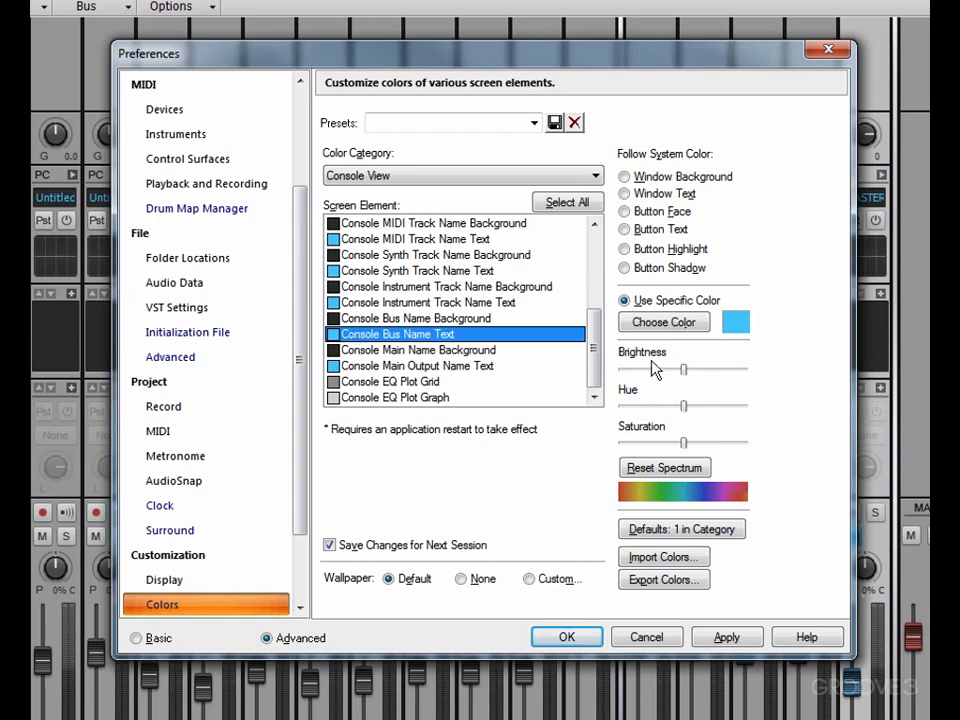
click(668, 324)
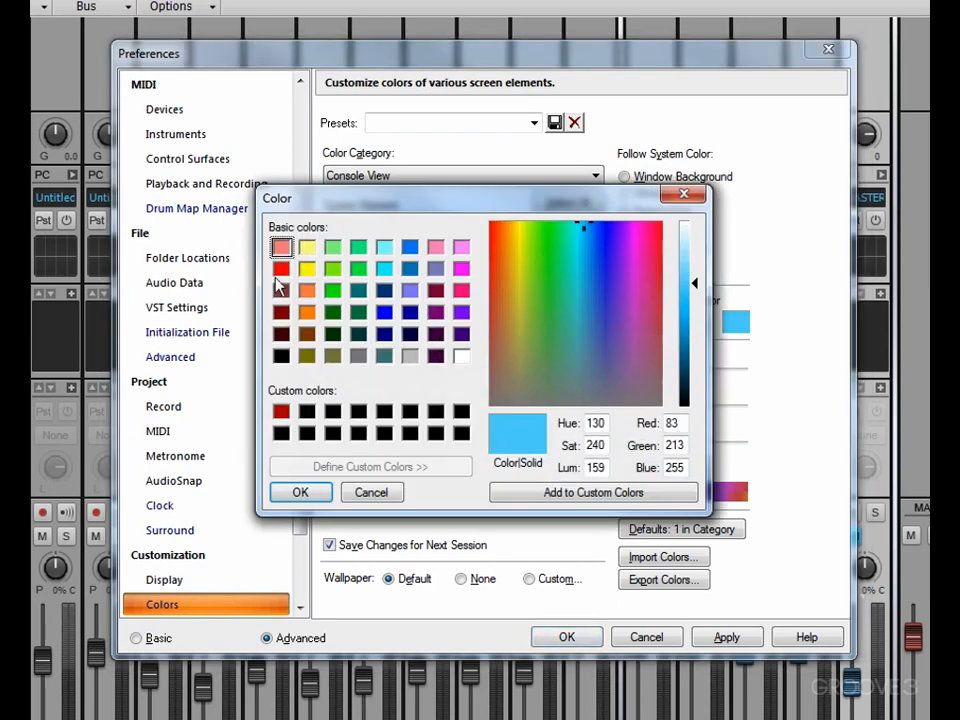
click(462, 356)
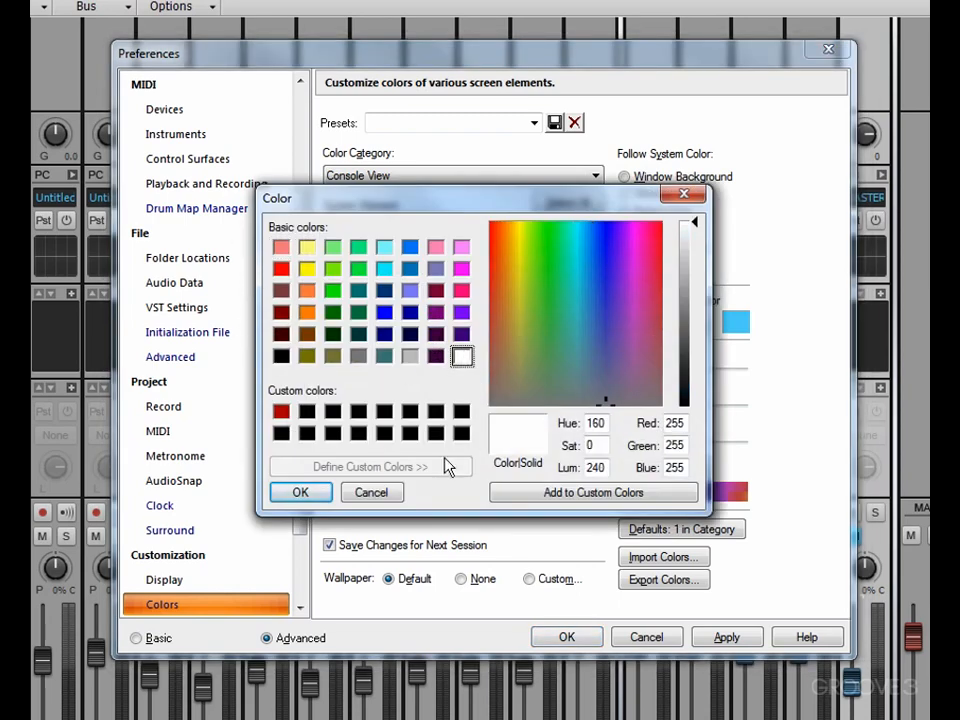
click(300, 492)
click(737, 643)
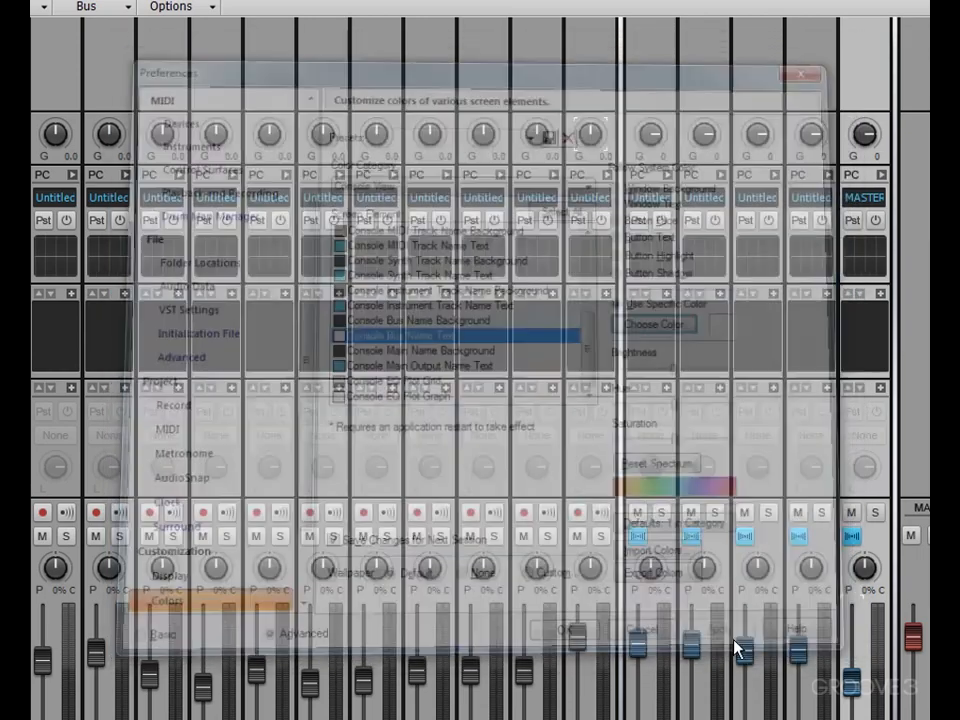
click(584, 640)
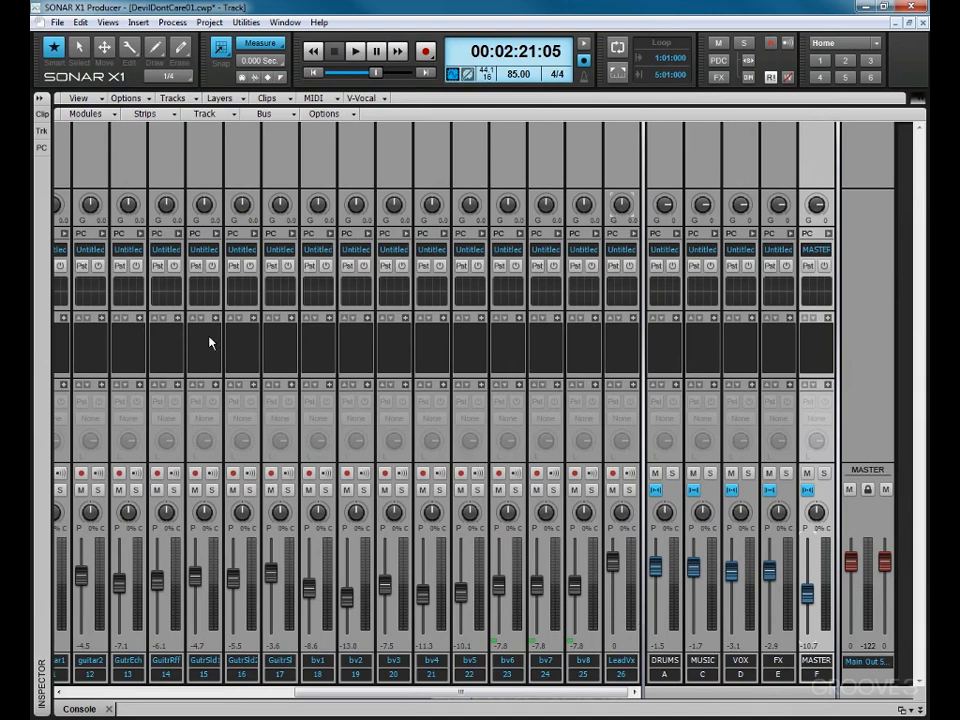
Hide the Console and set the Track View Bus Name Text color in the Track View color category to white, applying the preferences.
key(d)
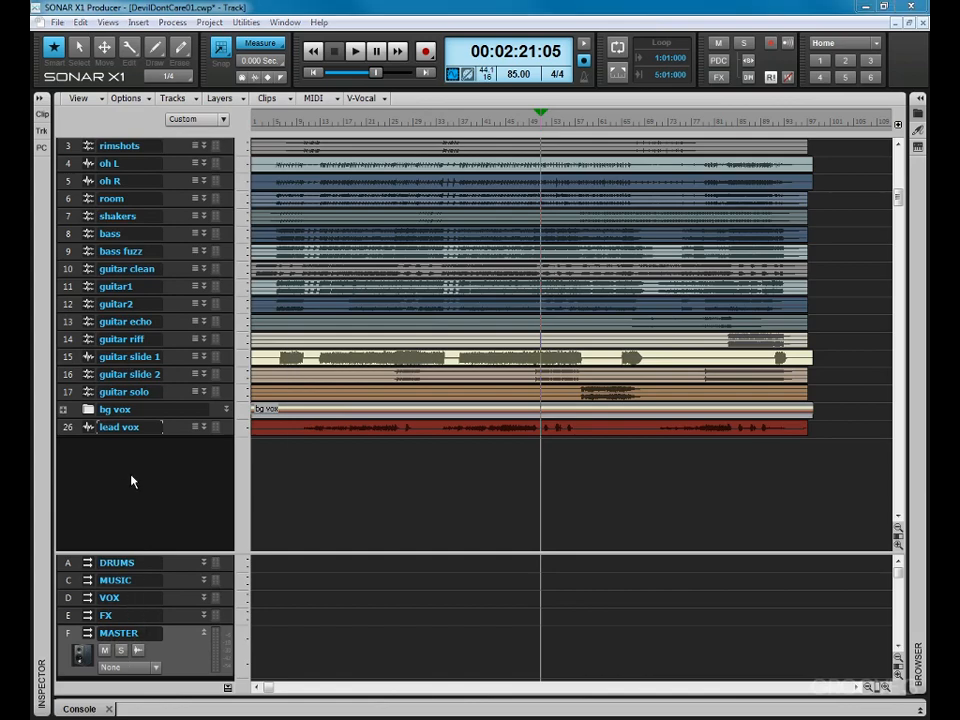
key(p)
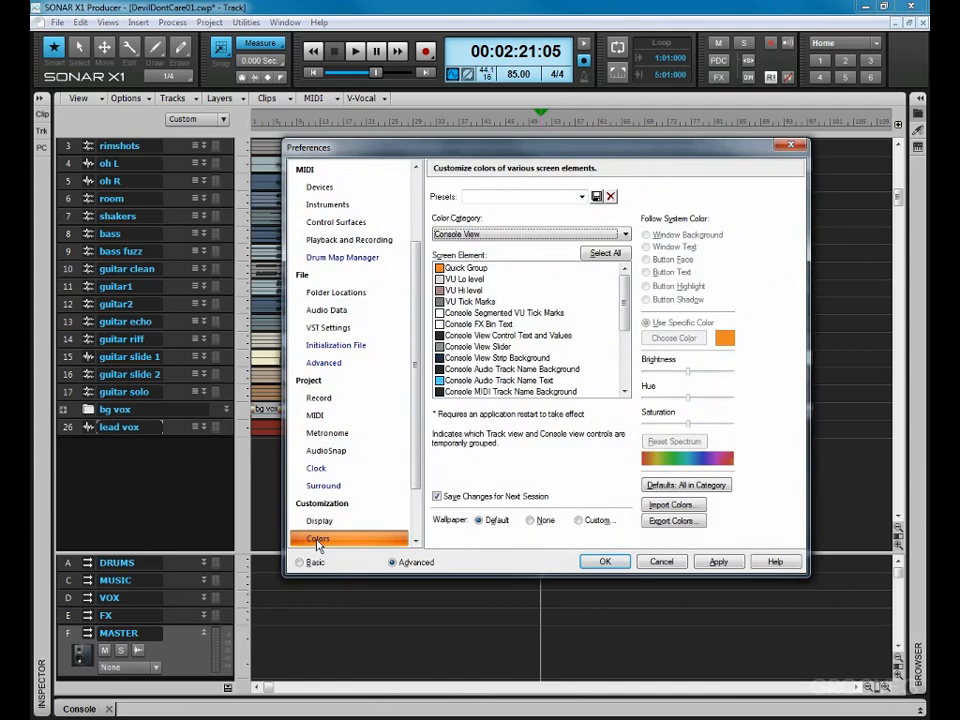
click(490, 234)
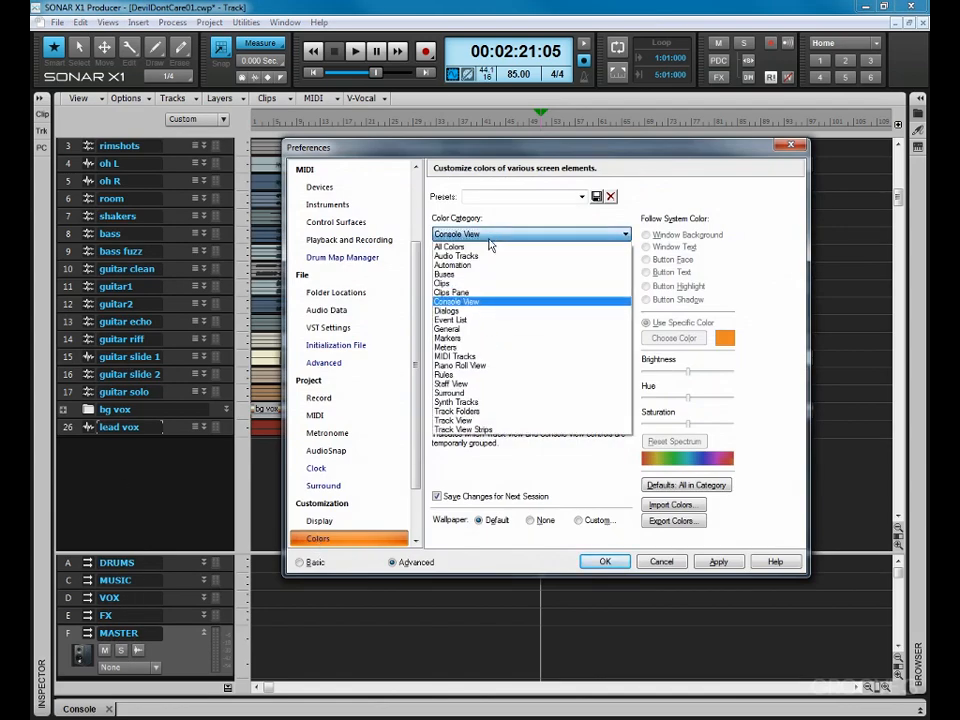
click(475, 420)
drag(625, 291, 633, 328)
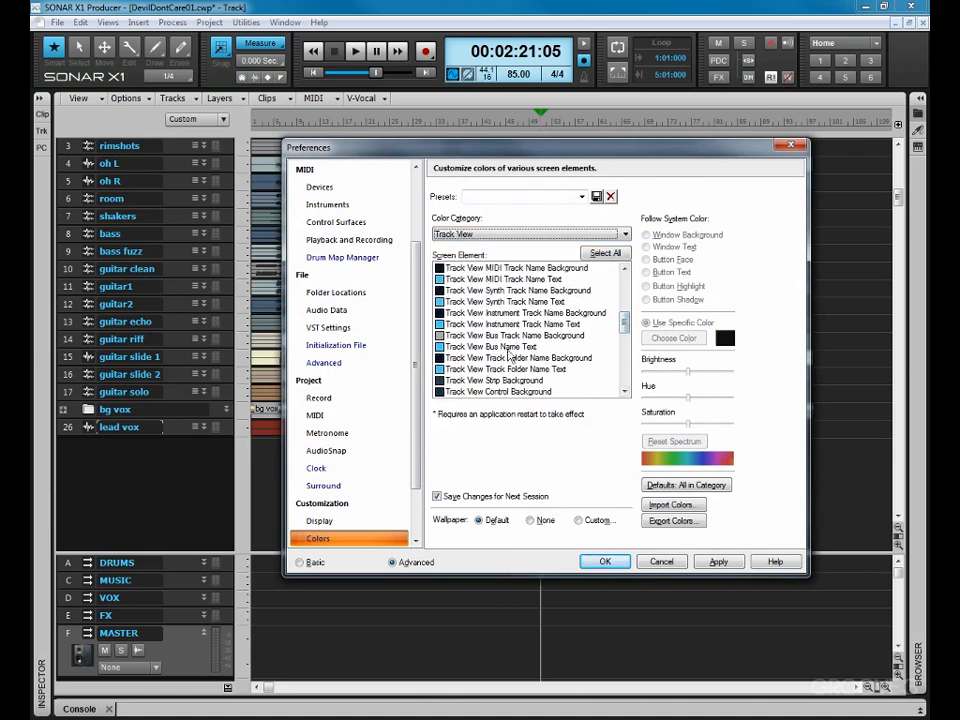
click(517, 347)
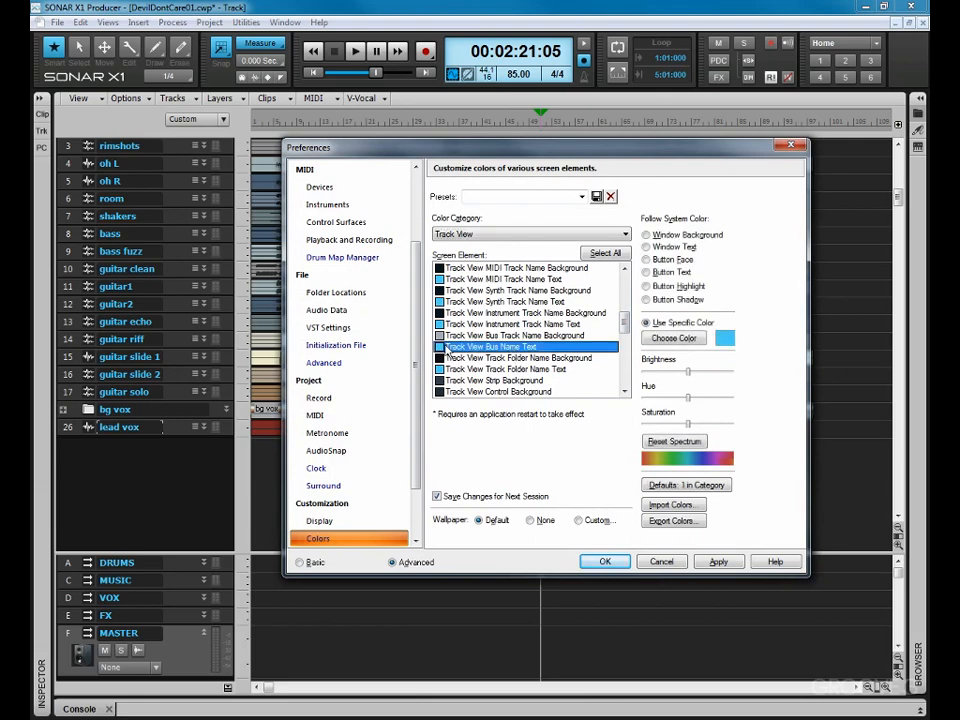
click(674, 338)
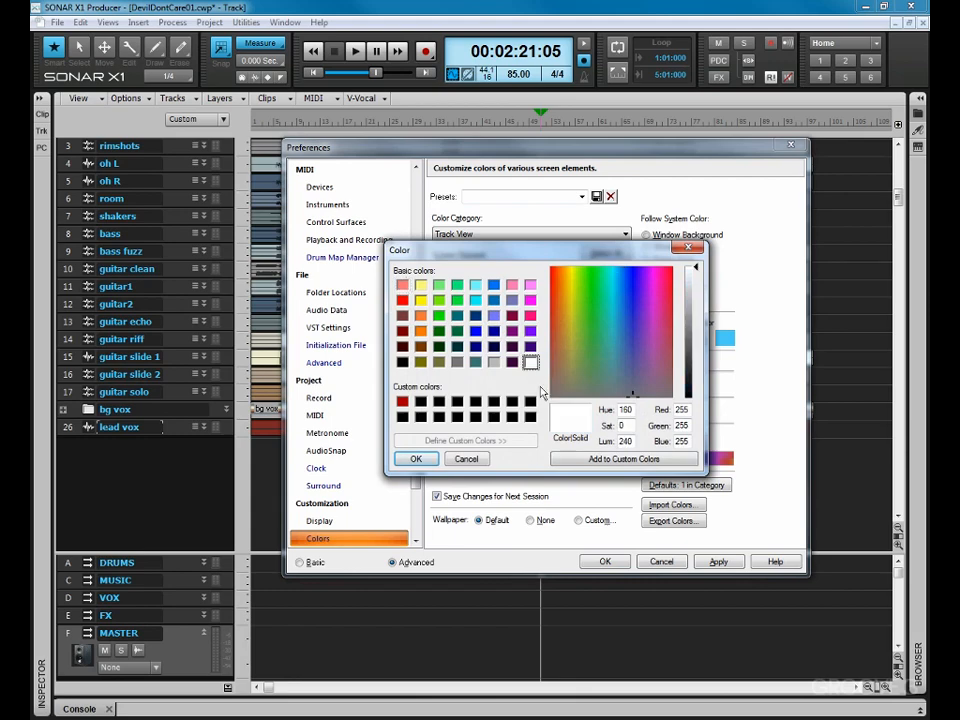
click(416, 458)
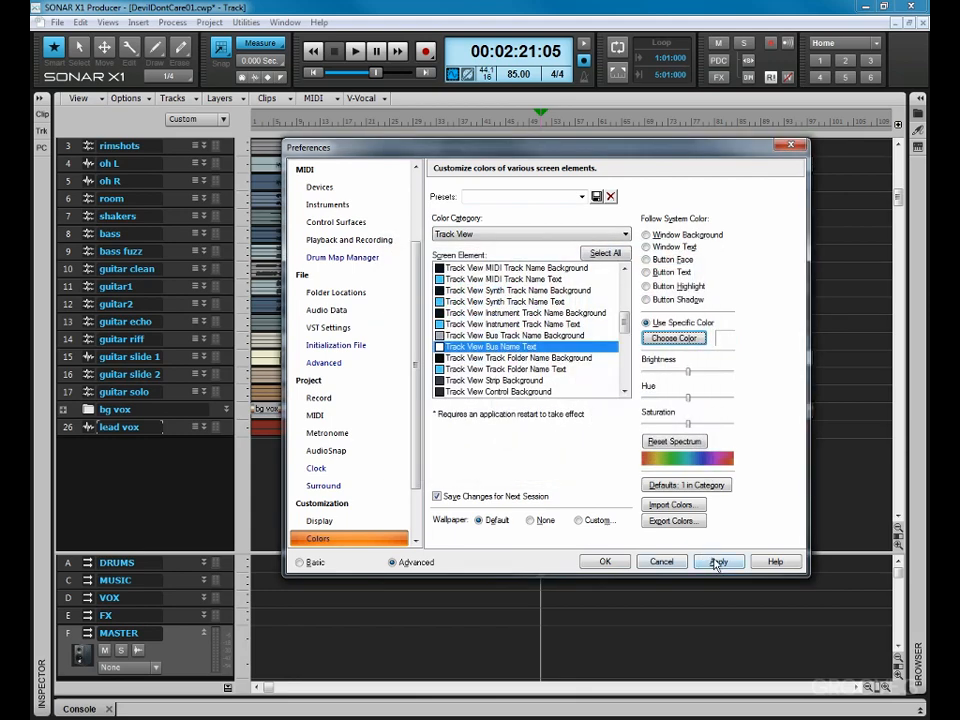
click(718, 563)
click(606, 562)
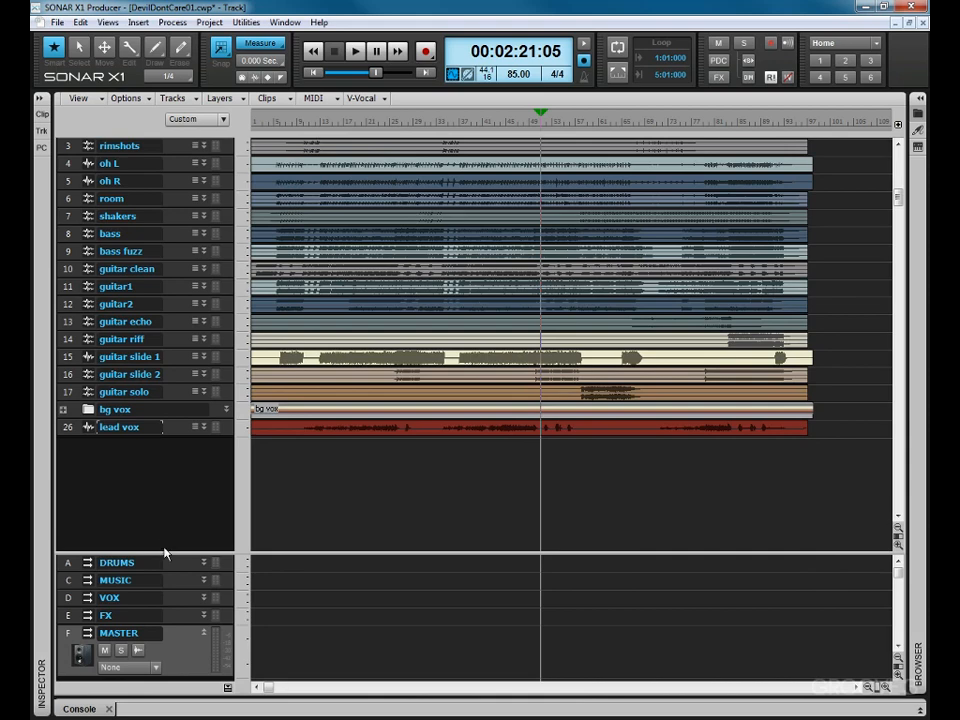
Adjust the divider above the Track view's bus pane slightly and show the Console again to check the bus names.
mouse_move(164, 551)
mouse_down()
mouse_move(164, 628)
mouse_move(178, 587)
mouse_move(164, 546)
mouse_up()
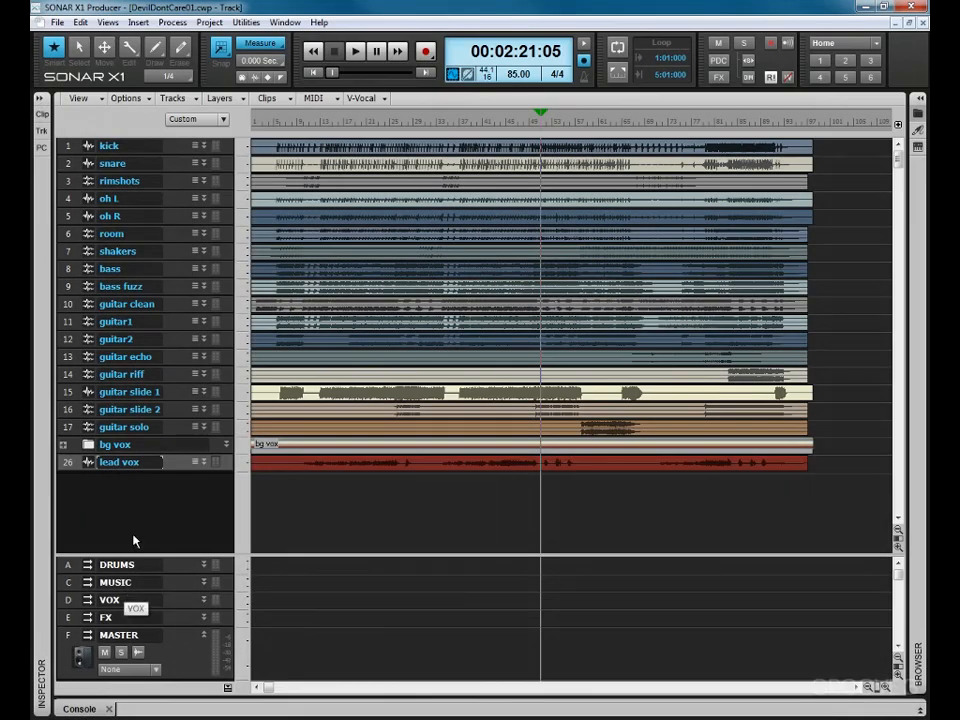
key(d)
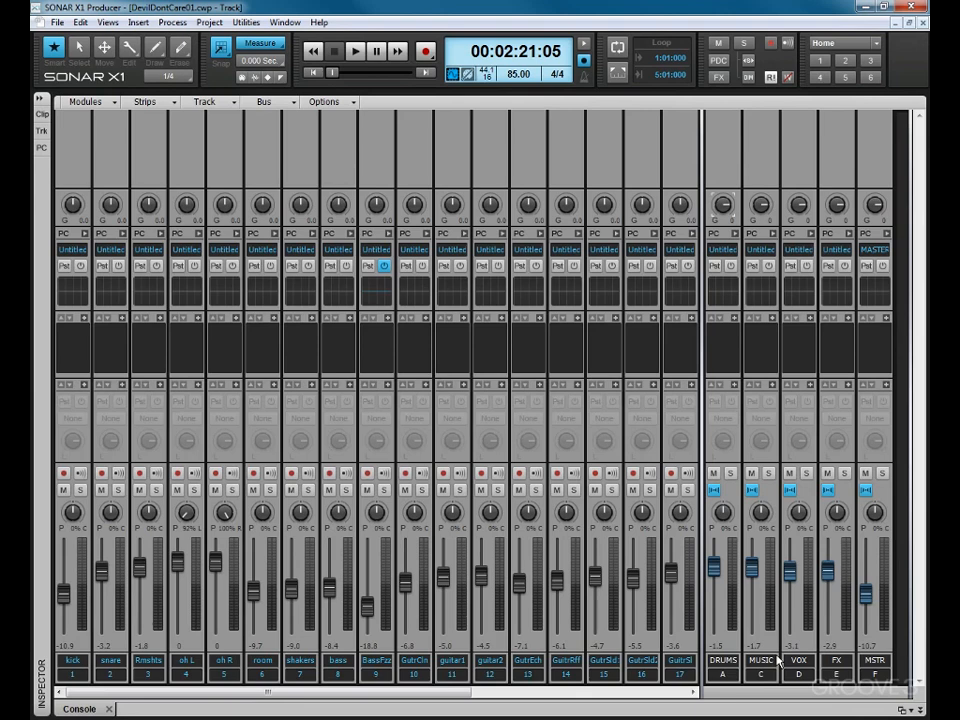